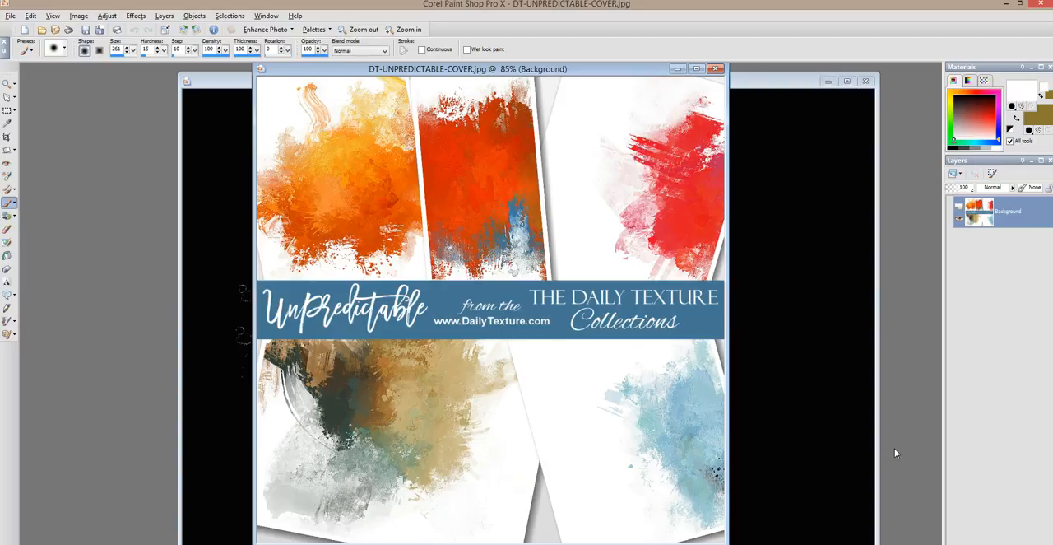
# Close the DT-UNPREDICTABLE-COVER.jpg and DT-UNPREDICTABLE-mask (1).jpg images
pyautogui.click(716, 68)
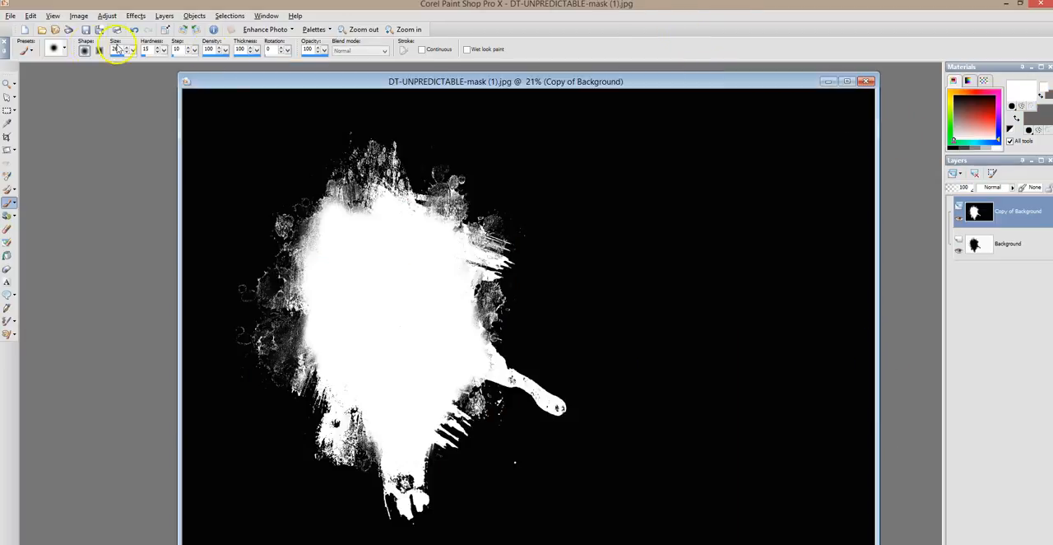
pyautogui.moveTo(280, 85); pyautogui.dragTo(197, 79)
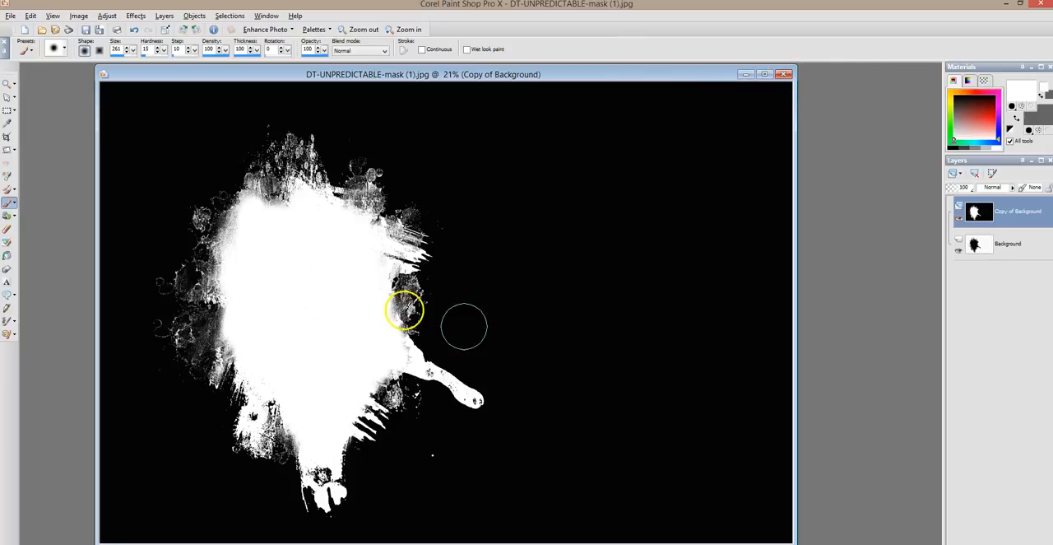
pyautogui.click(782, 75)
# Open the texture image DT-UNPREDICTABLE (2).jpg from the DT-UNPREDICTABLE folder
pyautogui.click(11, 16)
pyautogui.click(30, 42)
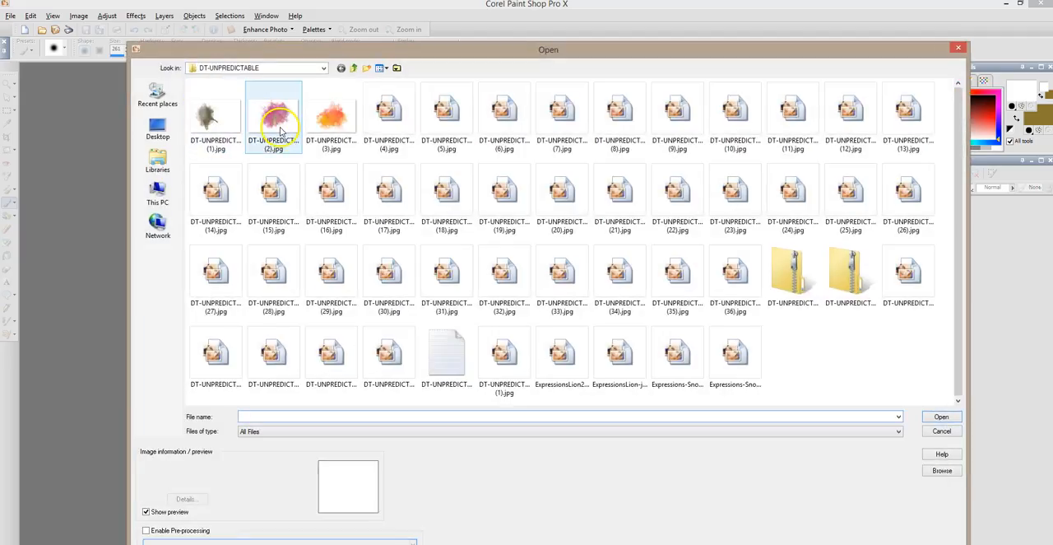
pyautogui.doubleClick(717, 233)
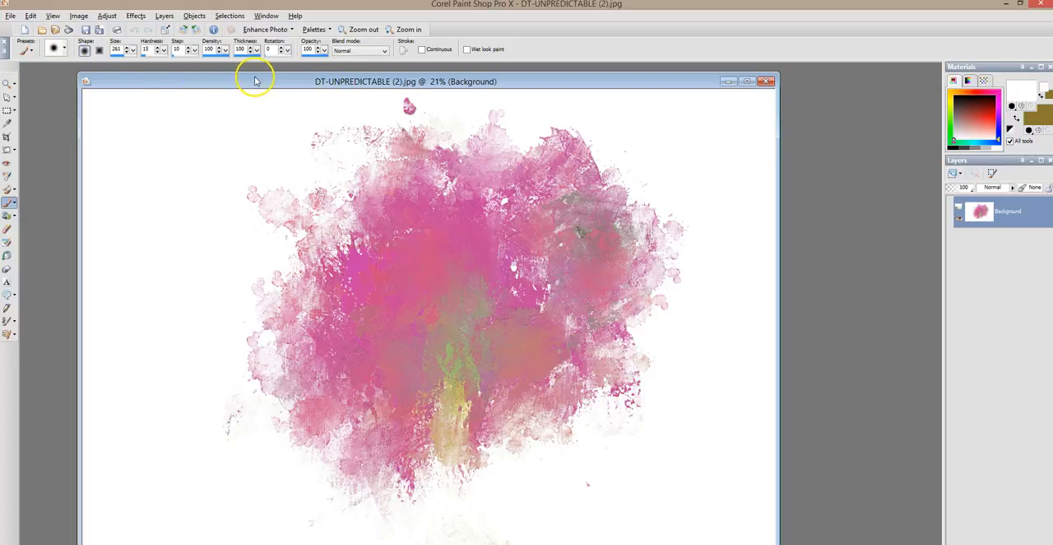
# Convert the pink splatter texture to greyscale
pyautogui.moveTo(254, 80); pyautogui.dragTo(255, 74)
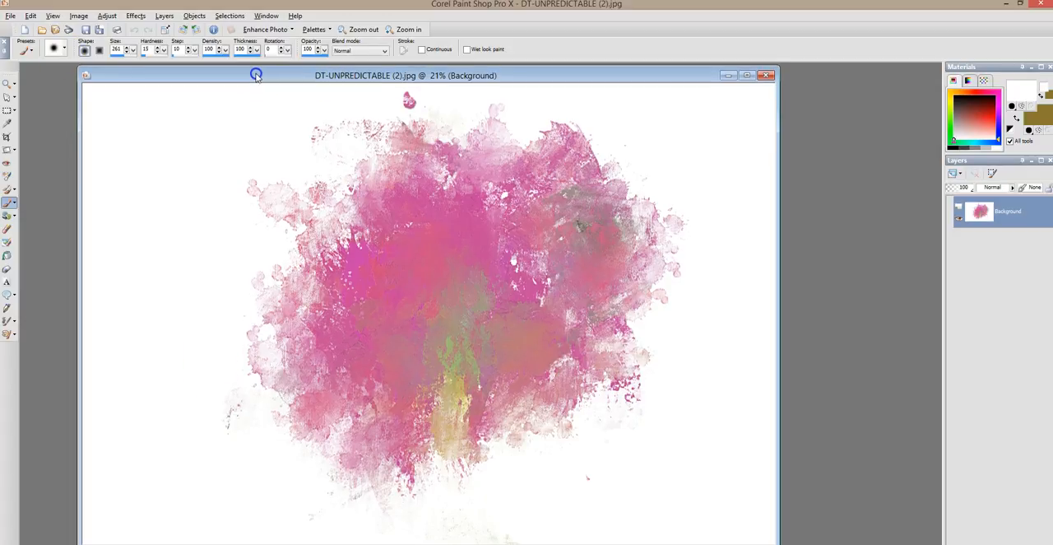
pyautogui.click(81, 17)
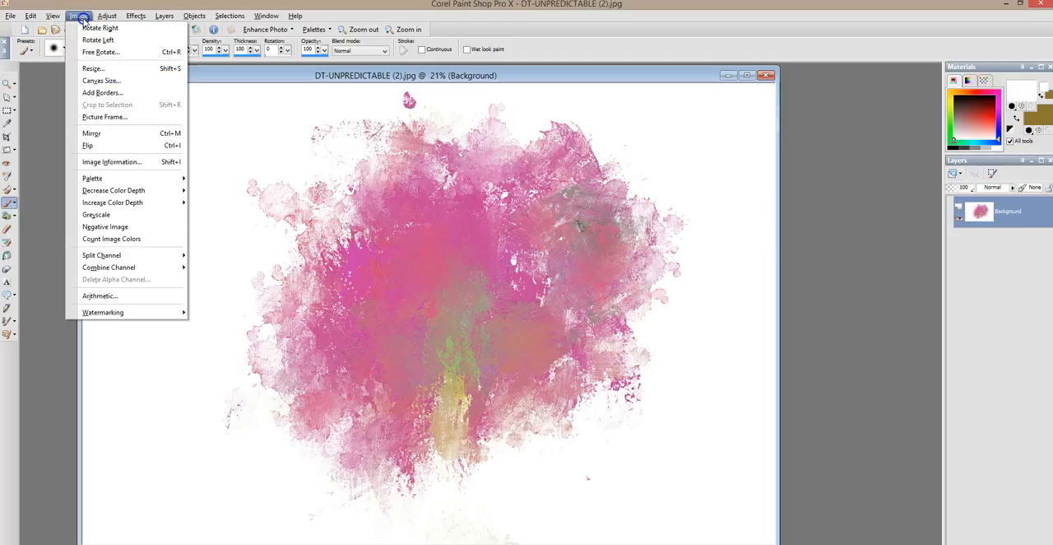
pyautogui.click(128, 215)
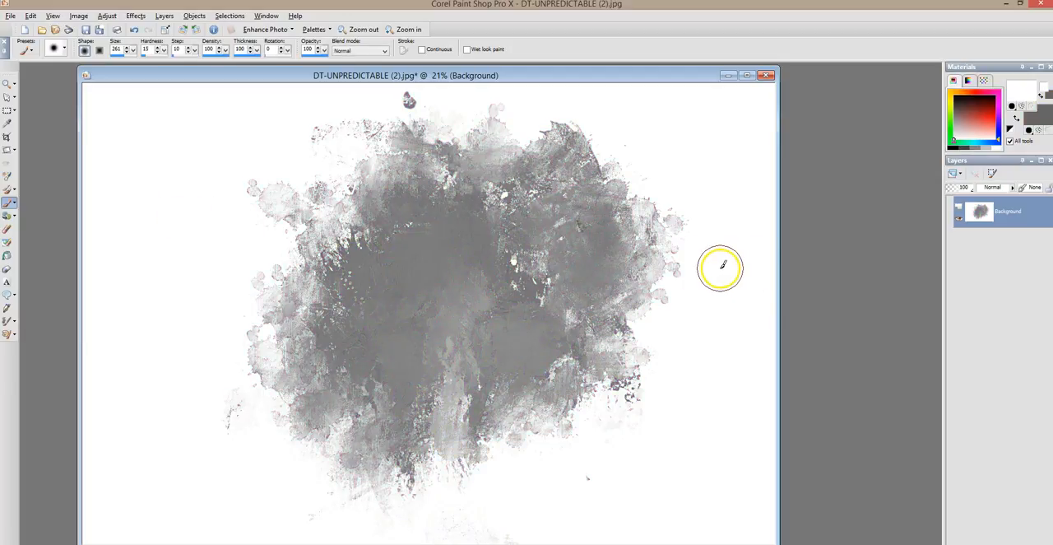
# Duplicate the Background layer and set the copy's blend mode to Burn
pyautogui.rightClick(997, 217)
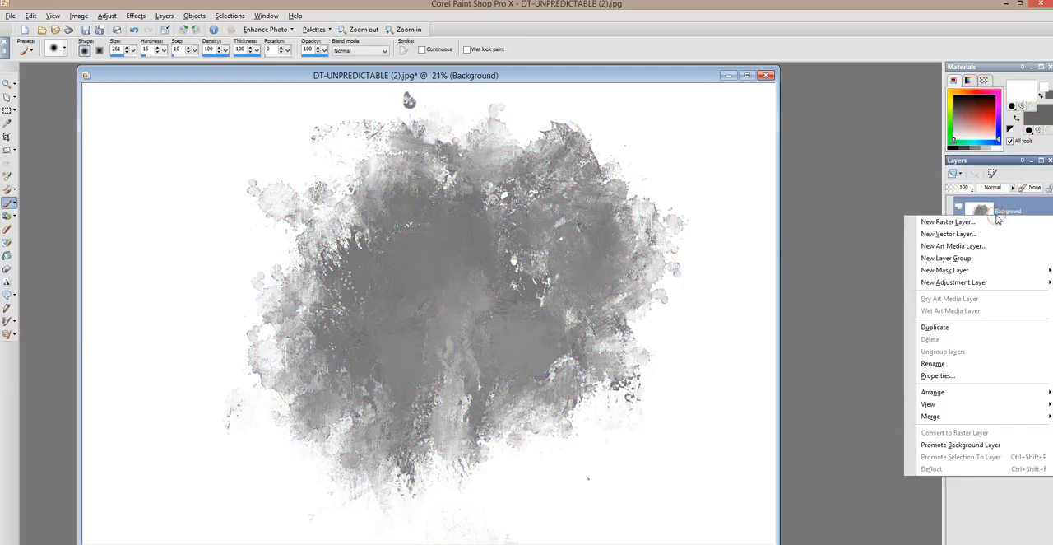
pyautogui.click(949, 329)
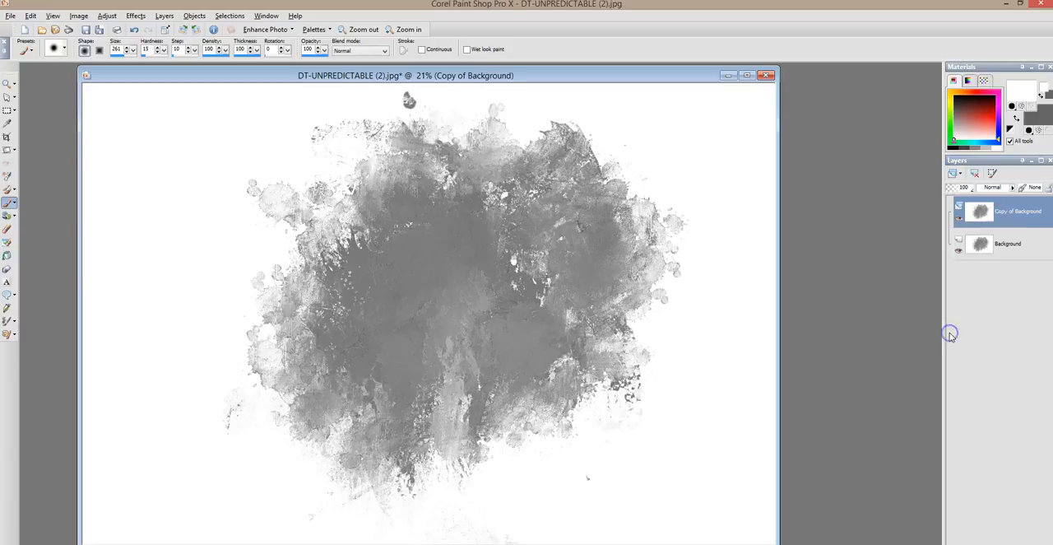
pyautogui.click(992, 189)
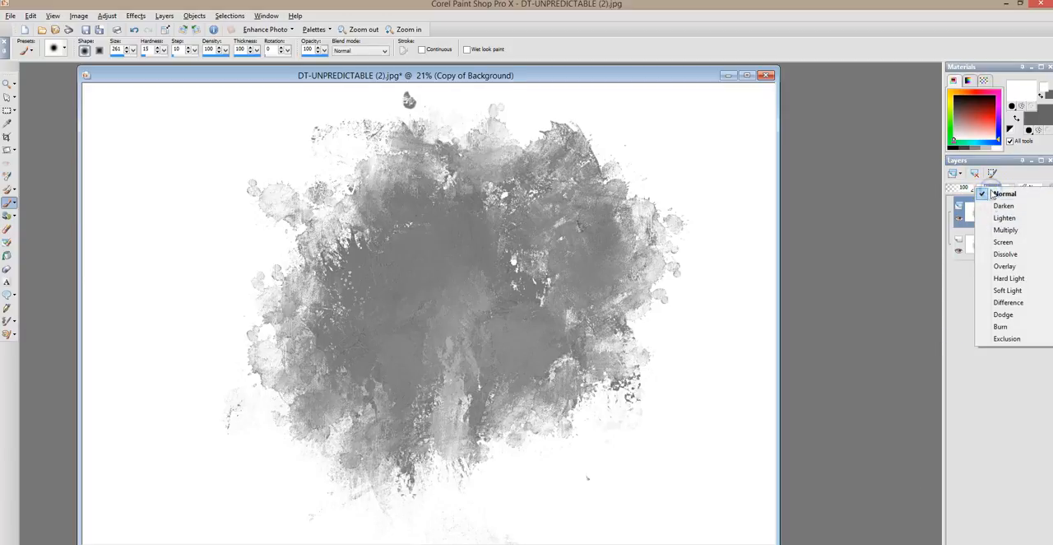
pyautogui.click(1011, 326)
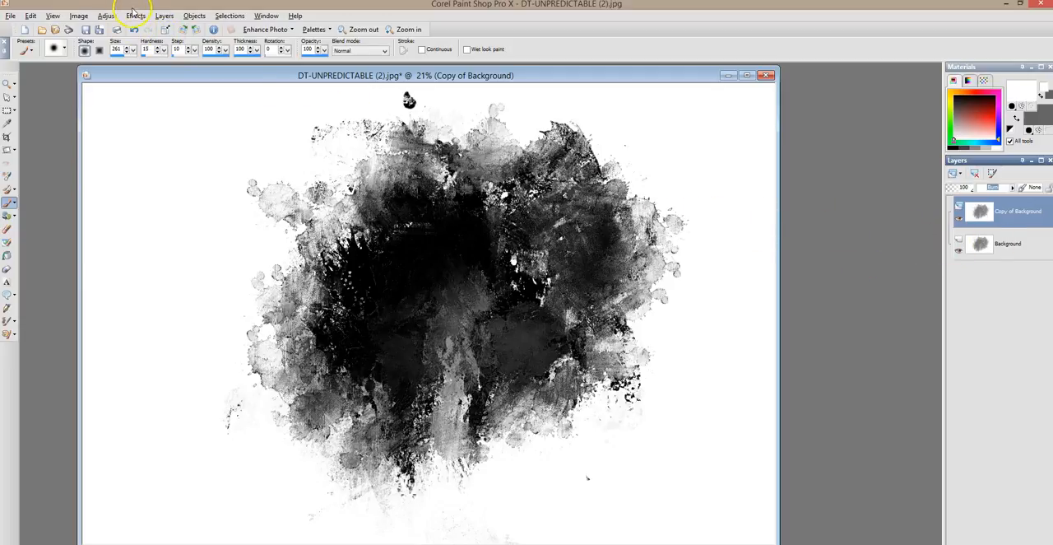
# Flatten the Burn copy and the Background into a single layer with Merge All
pyautogui.click(164, 16)
pyautogui.moveTo(210, 181)
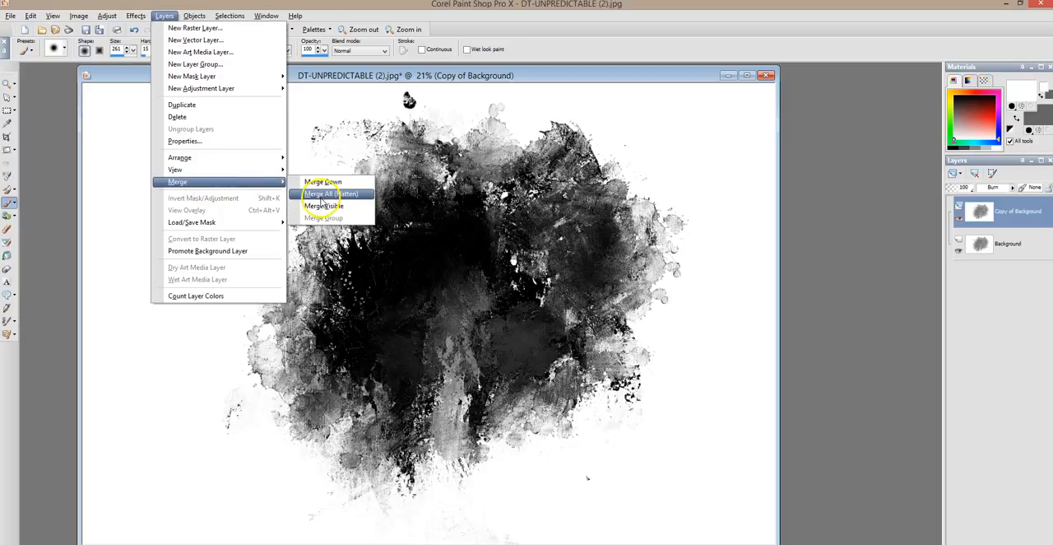
pyautogui.click(321, 196)
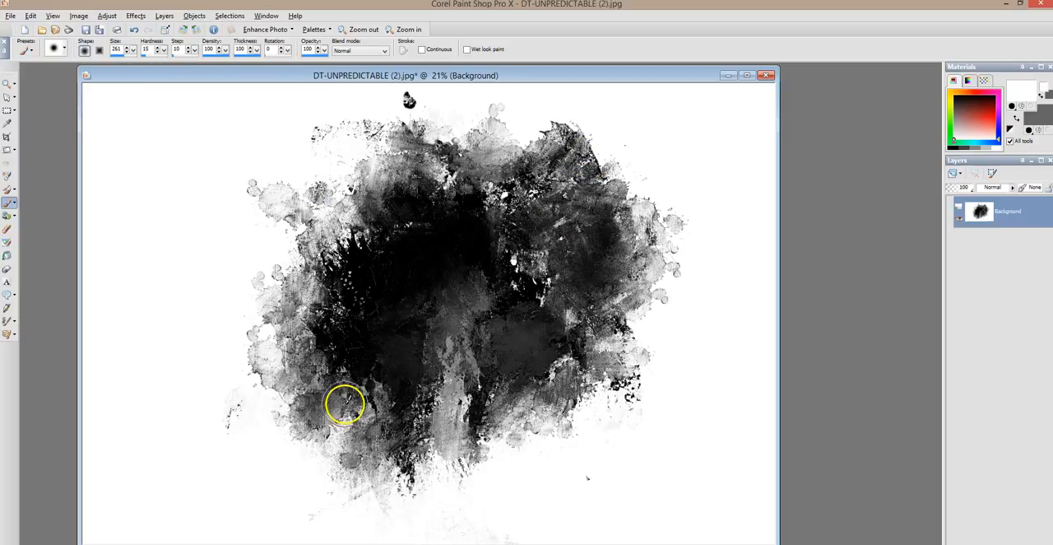
pyautogui.click(107, 16)
pyautogui.click(165, 109)
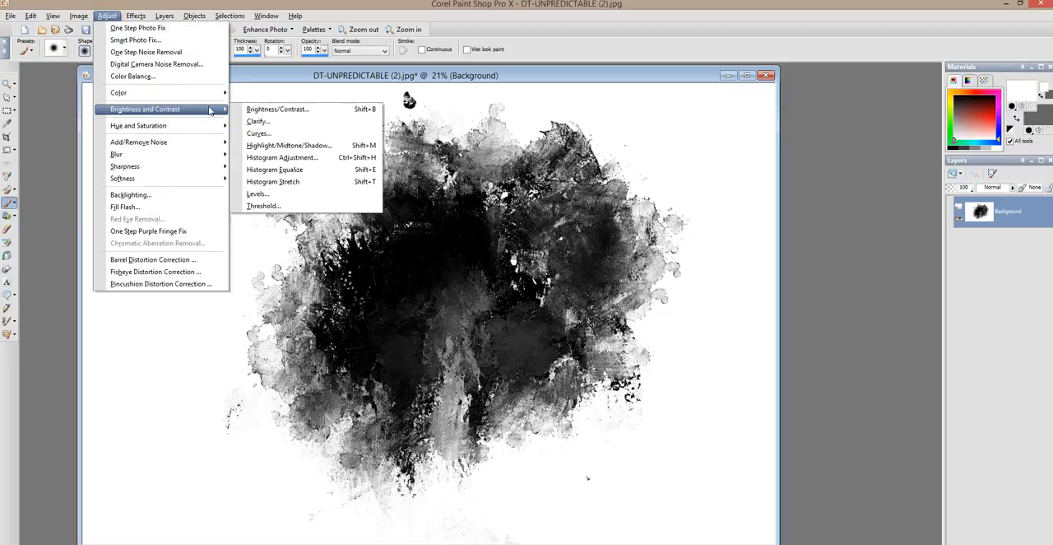
pyautogui.click(296, 136)
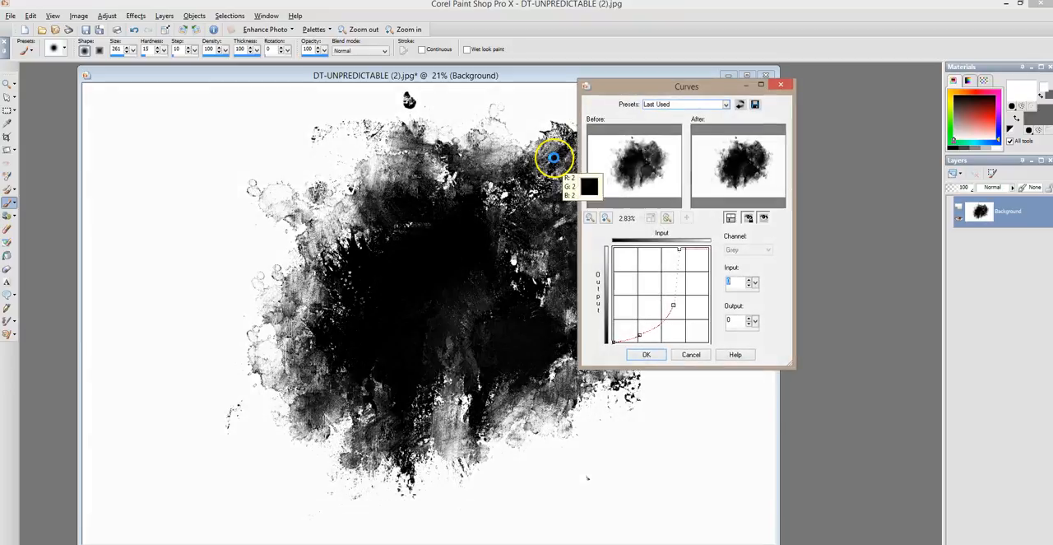
pyautogui.moveTo(691, 86); pyautogui.dragTo(809, 67)
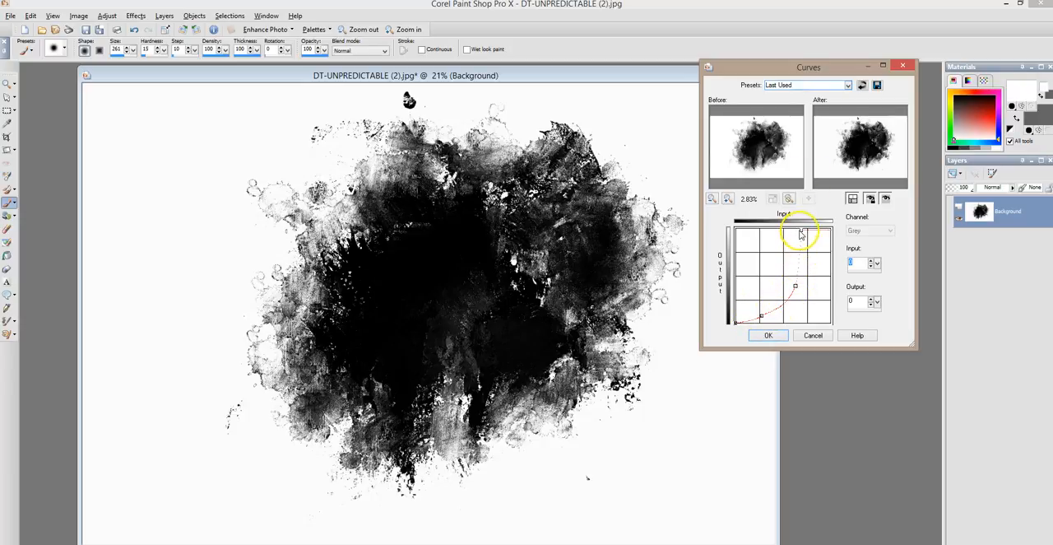
pyautogui.click(797, 290)
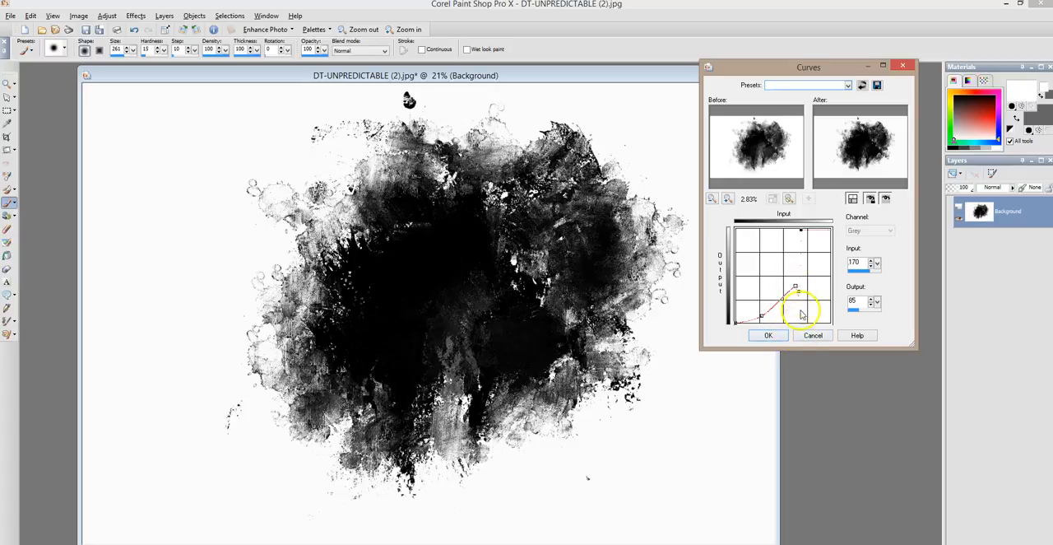
pyautogui.click(810, 335)
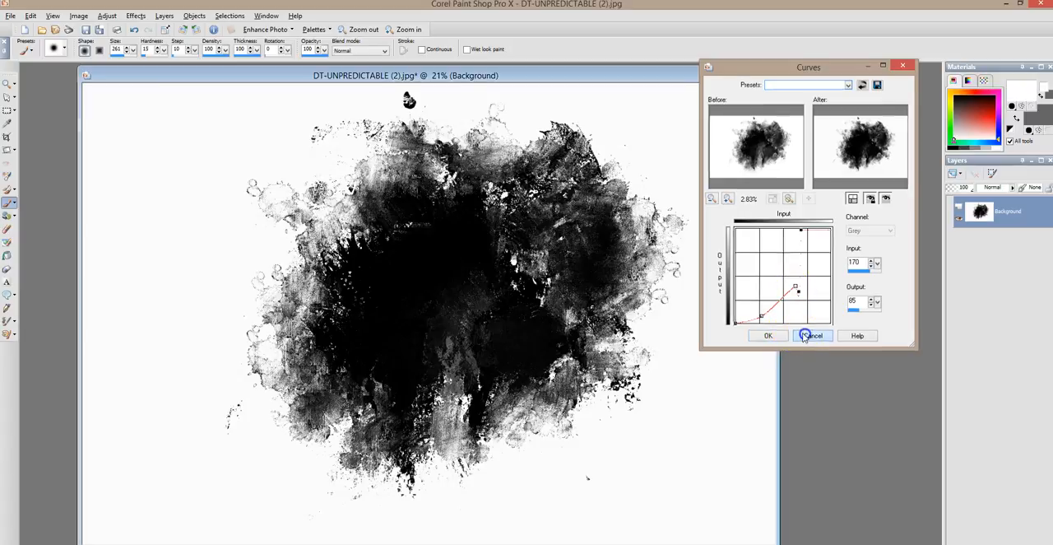
pyautogui.click(108, 18)
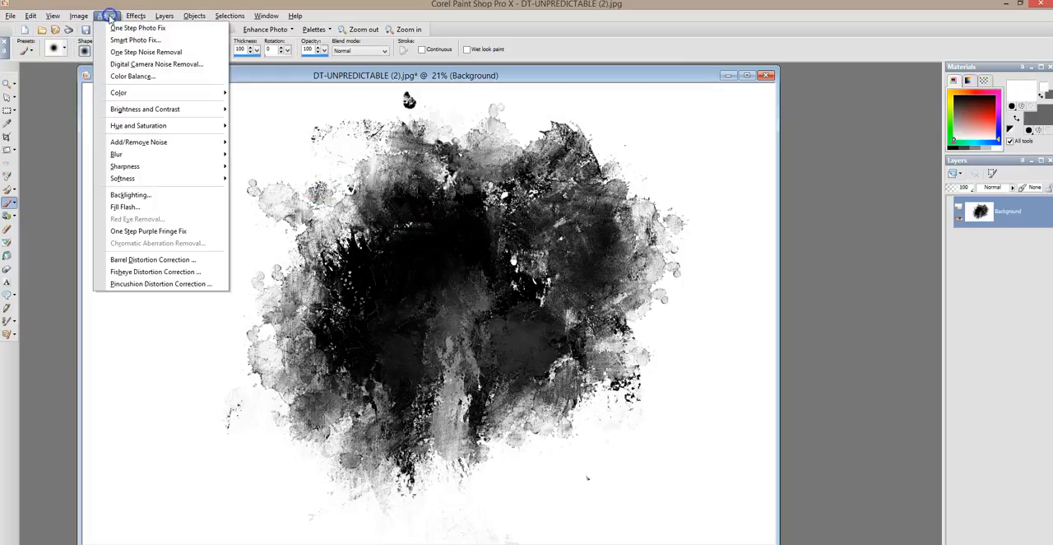
pyautogui.moveTo(162, 97)
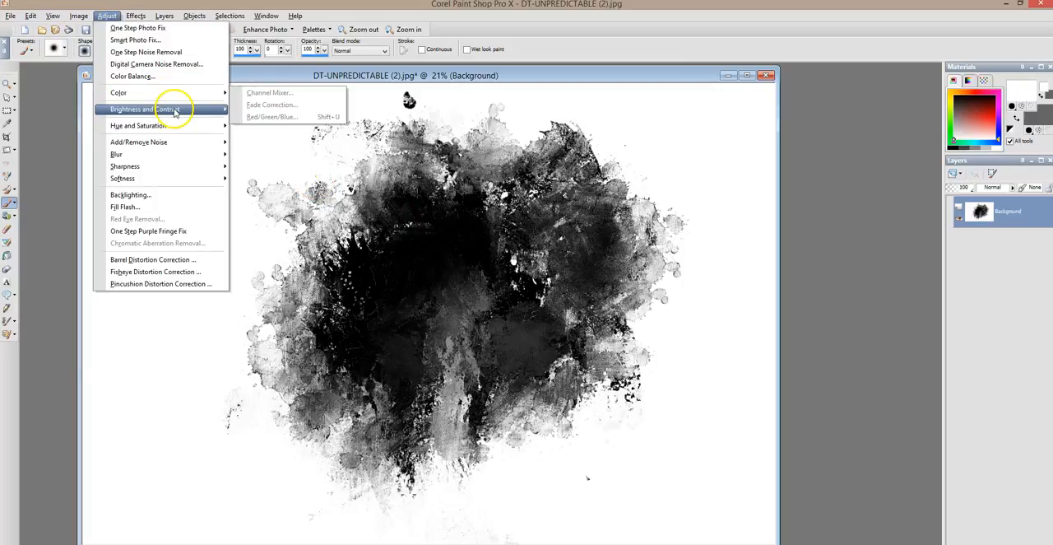
pyautogui.click(268, 133)
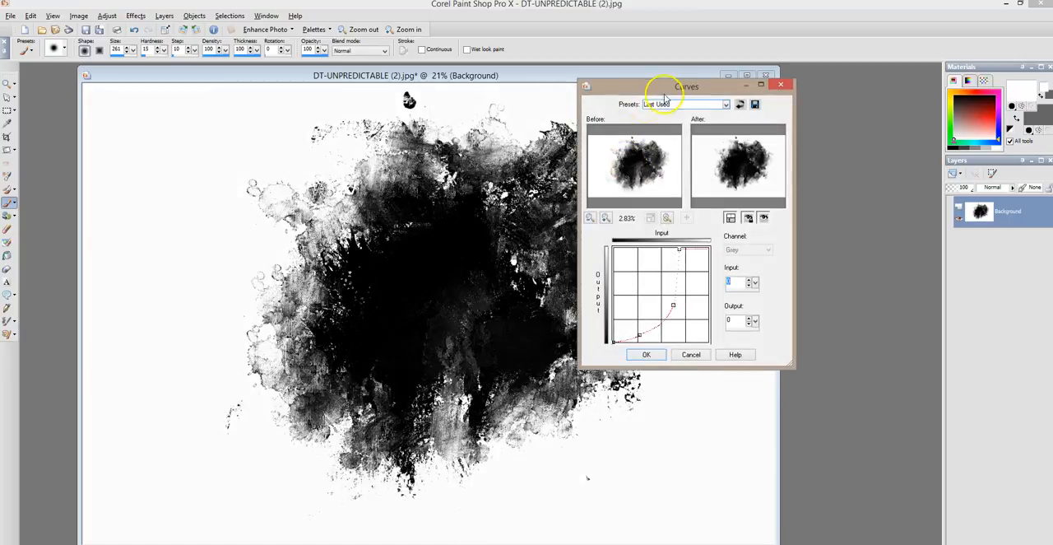
pyautogui.moveTo(668, 87); pyautogui.dragTo(790, 86)
pyautogui.moveTo(796, 309)
pyautogui.mouseDown()
pyautogui.moveTo(787, 300)
pyautogui.moveTo(805, 321)
pyautogui.mouseUp()
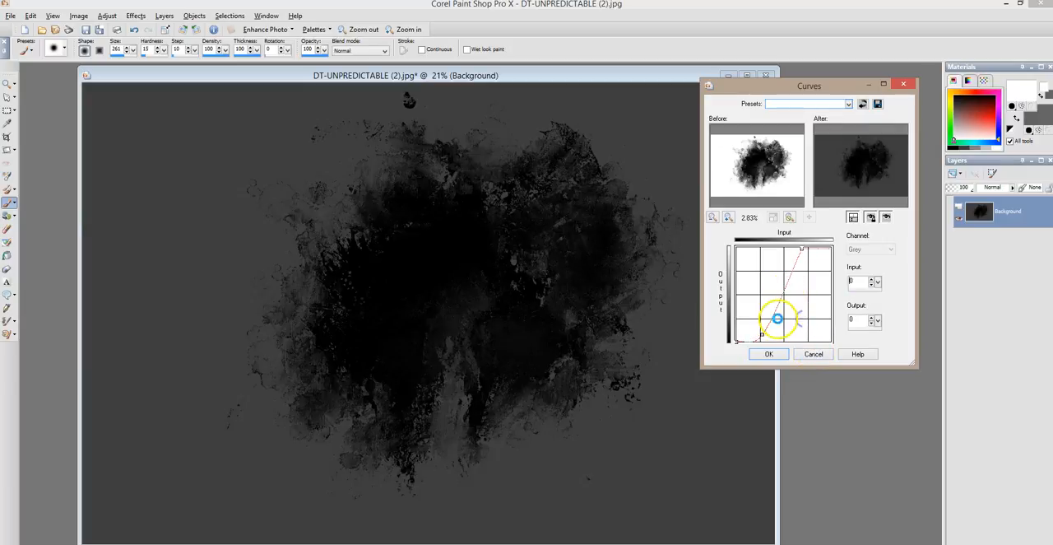
pyautogui.click(812, 355)
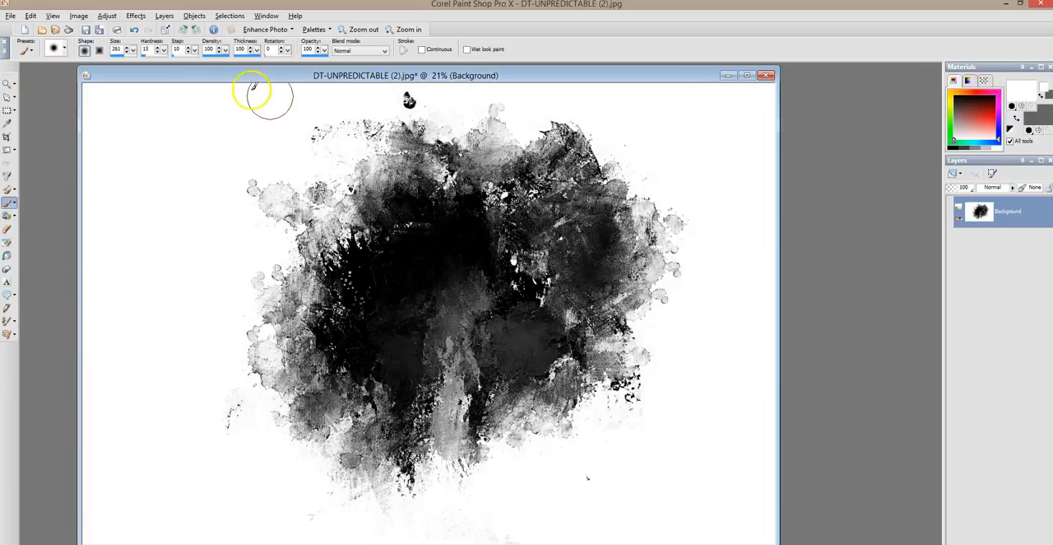
pyautogui.click(107, 16)
pyautogui.moveTo(164, 109)
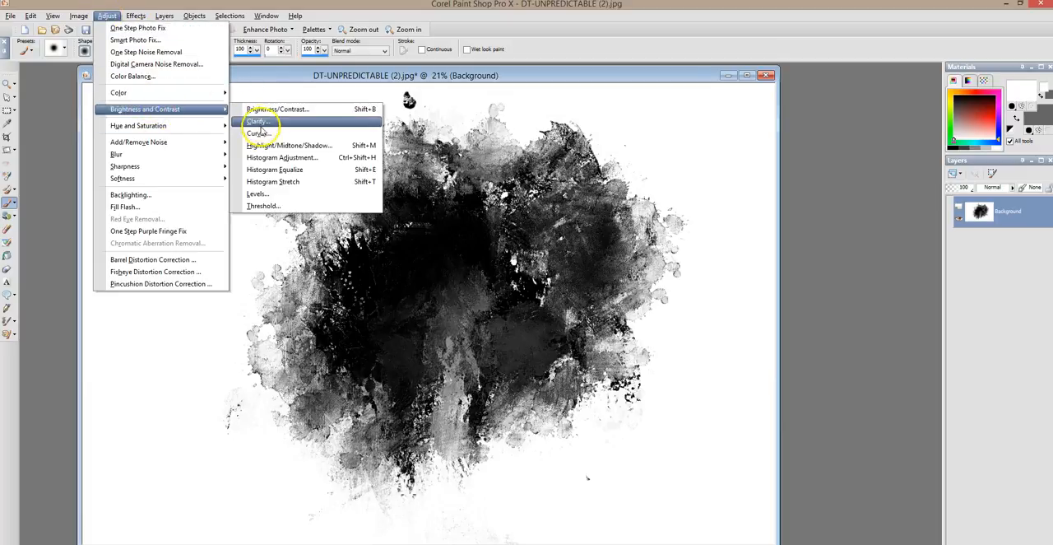
pyautogui.click(258, 120)
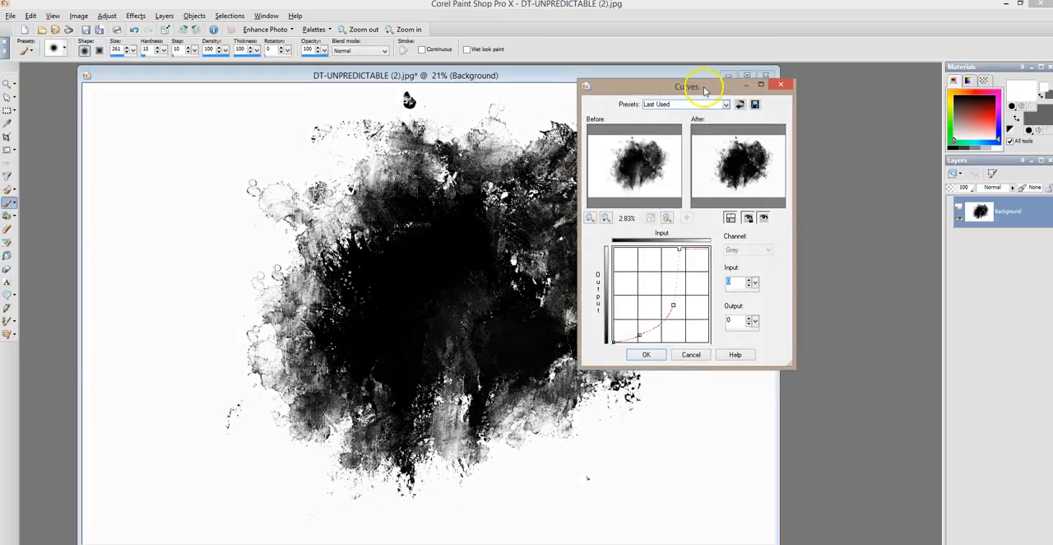
pyautogui.moveTo(699, 86); pyautogui.dragTo(811, 86)
pyautogui.moveTo(774, 325); pyautogui.dragTo(750, 339)
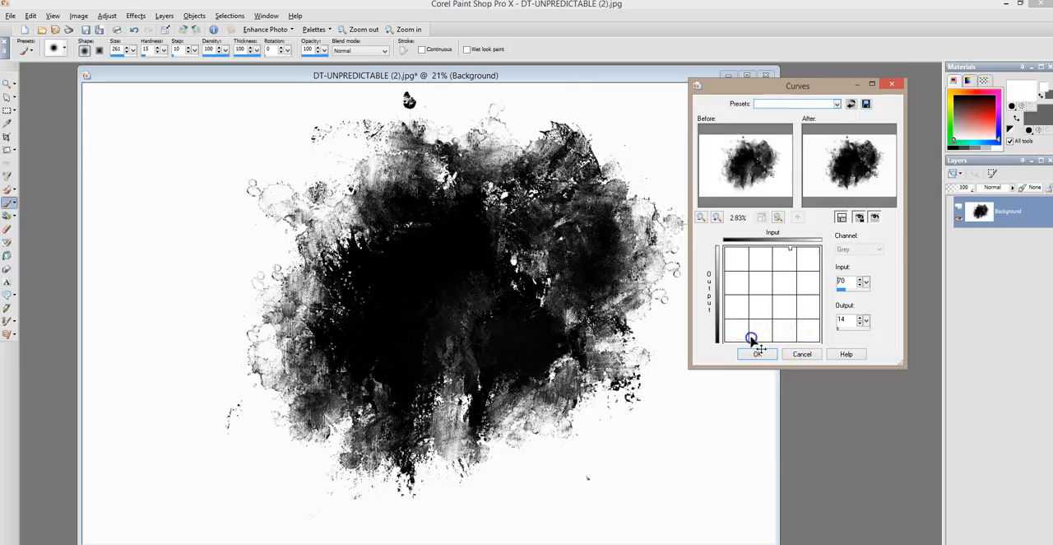
pyautogui.click(785, 307)
pyautogui.moveTo(789, 310); pyautogui.dragTo(798, 353)
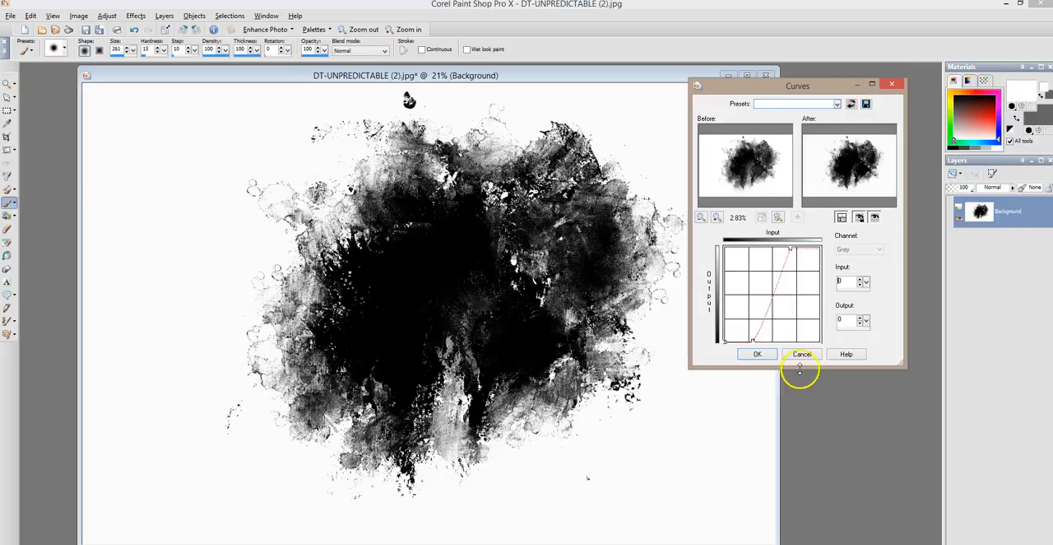
pyautogui.click(802, 354)
# Apply a Curves adjustment with the Last Used preset to darken the flattened splatter
pyautogui.click(107, 15)
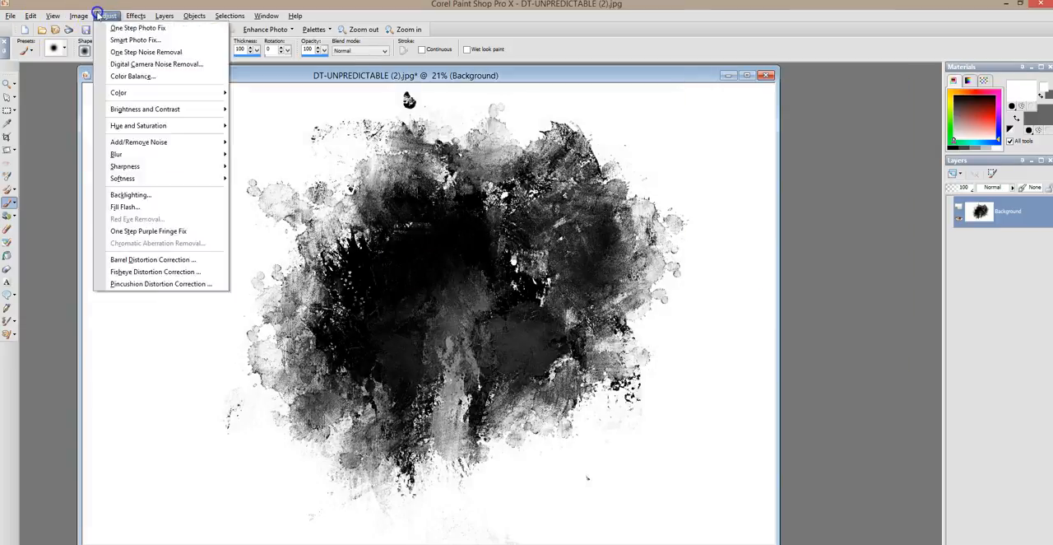
pyautogui.moveTo(161, 109)
pyautogui.click(278, 134)
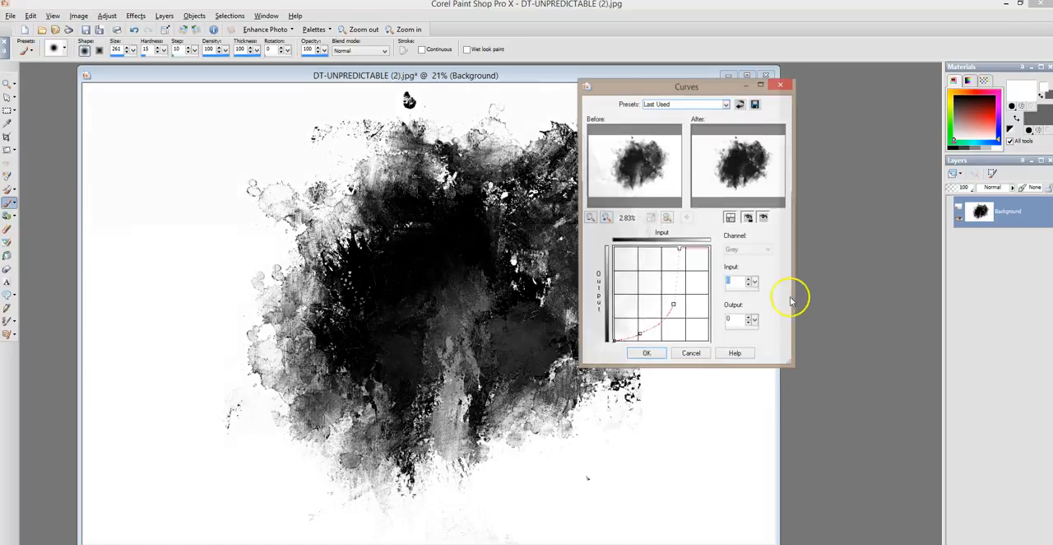
pyautogui.moveTo(668, 87); pyautogui.dragTo(798, 88)
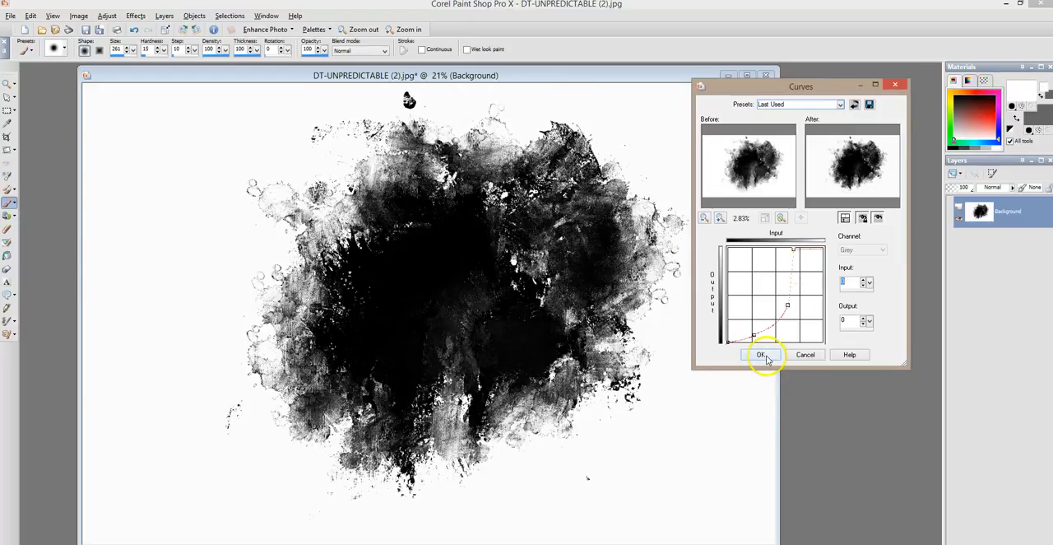
pyautogui.click(766, 356)
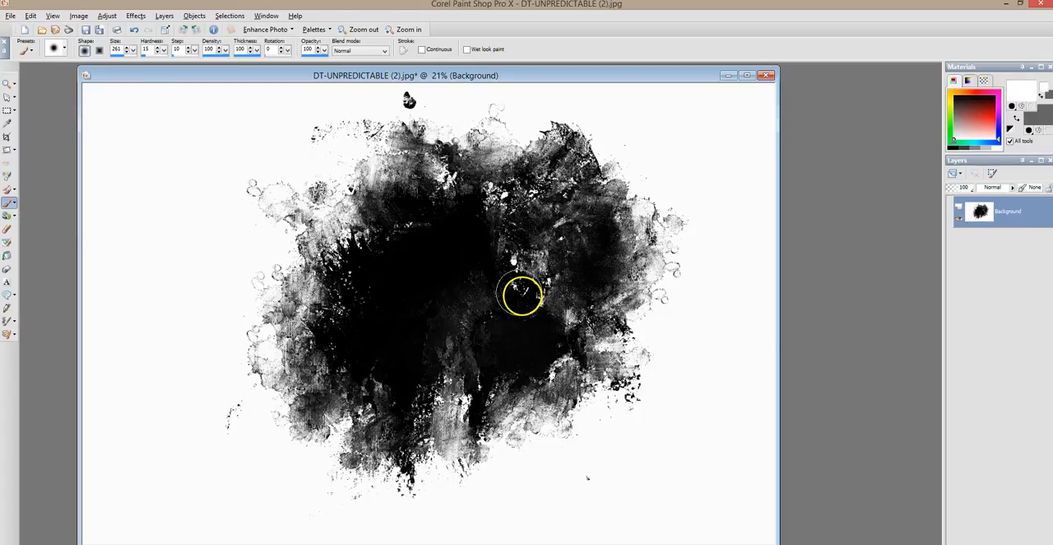
# Apply the Last Used Curves preset to the splatter again, then repeat that Curves adjustment once more
pyautogui.click(136, 16)
pyautogui.moveTo(107, 16)
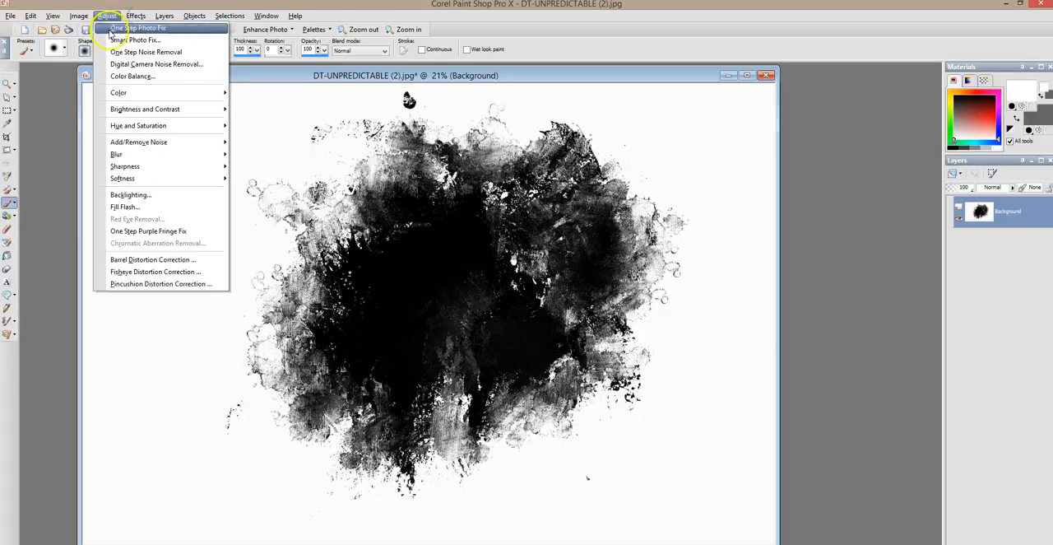
pyautogui.moveTo(141, 108)
pyautogui.click(258, 133)
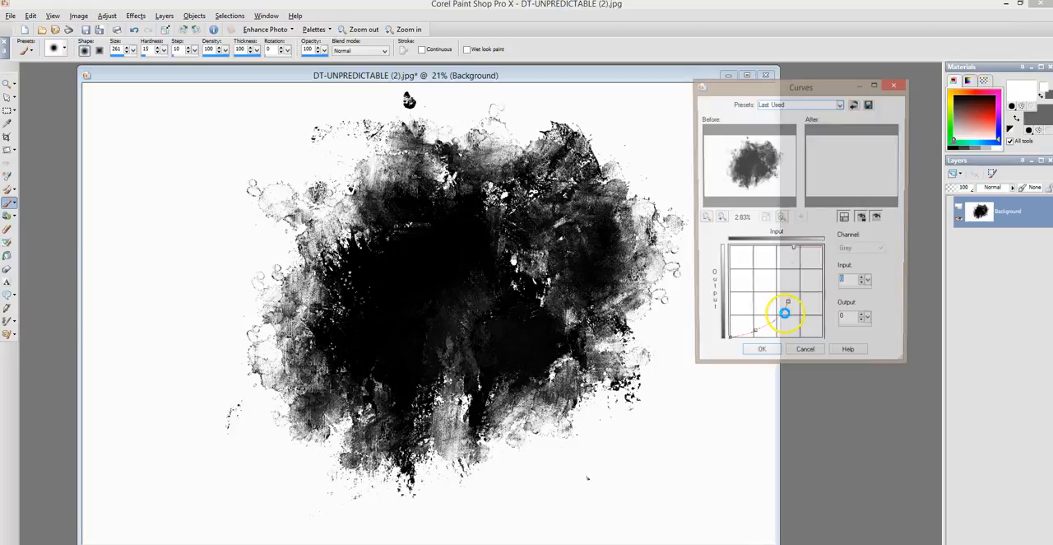
pyautogui.click(764, 355)
pyautogui.click(30, 15)
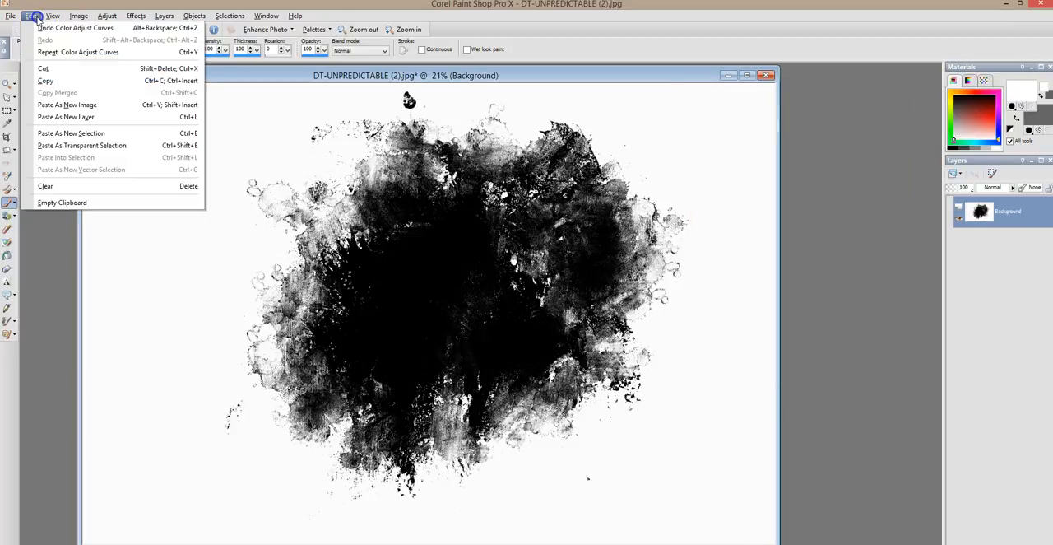
pyautogui.click(56, 55)
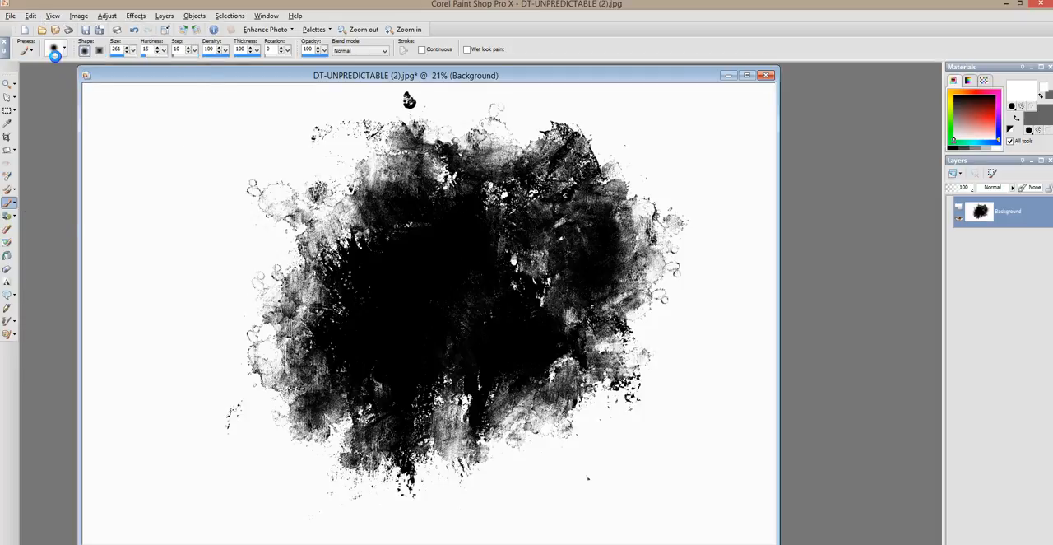
# Repeat the last Curves adjustment on the splatter several more times to push it closer to pure black and white
pyautogui.click(30, 16)
pyautogui.click(47, 52)
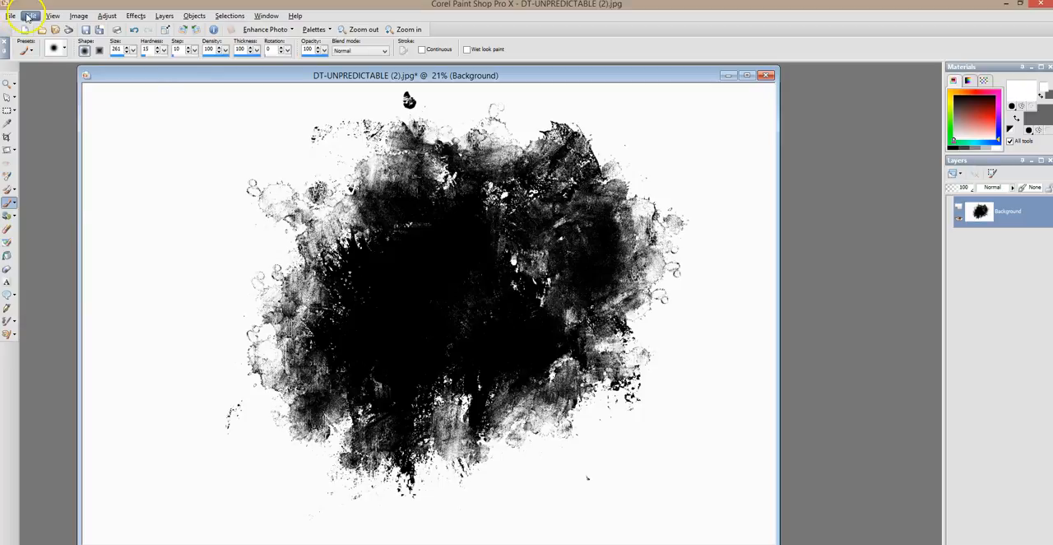
pyautogui.click(28, 16)
pyautogui.click(68, 58)
pyautogui.click(30, 16)
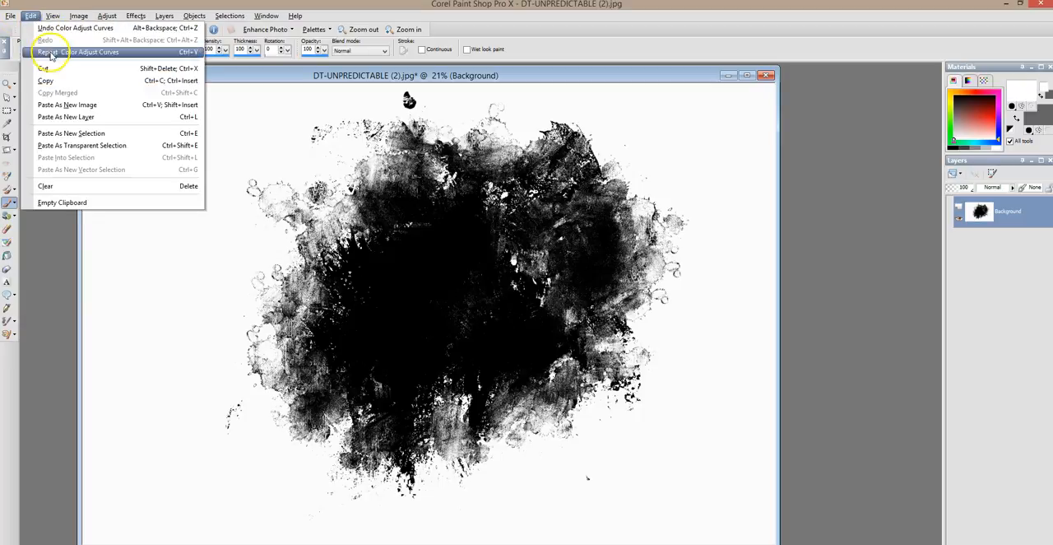
pyautogui.click(47, 52)
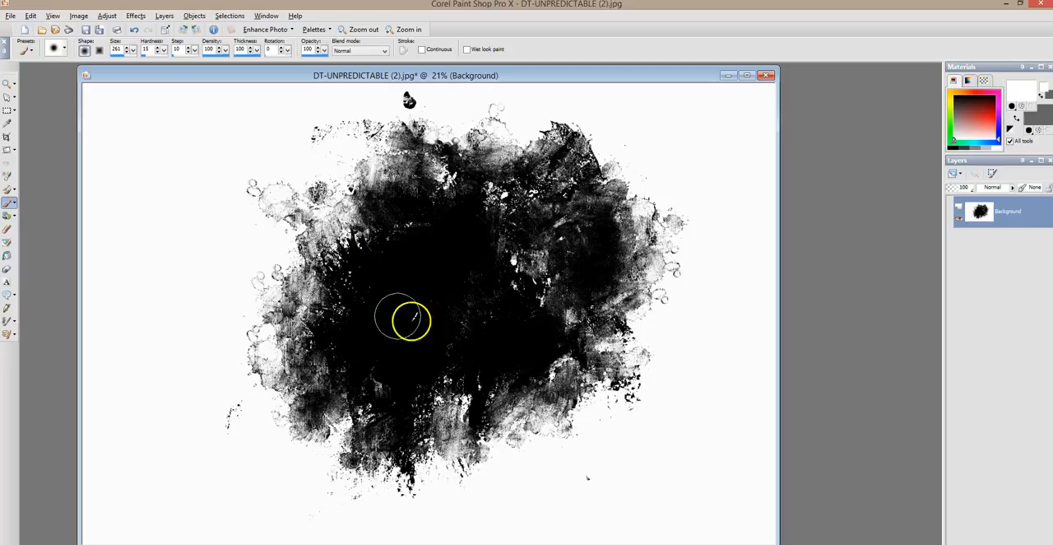
# Invert the black splatter on white with Negative Image
pyautogui.click(79, 15)
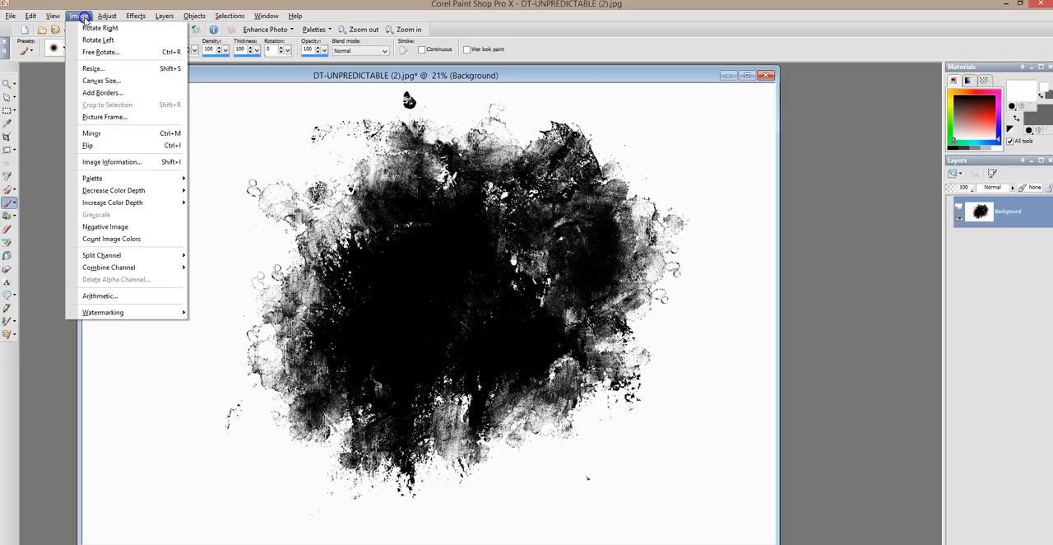
pyautogui.click(160, 233)
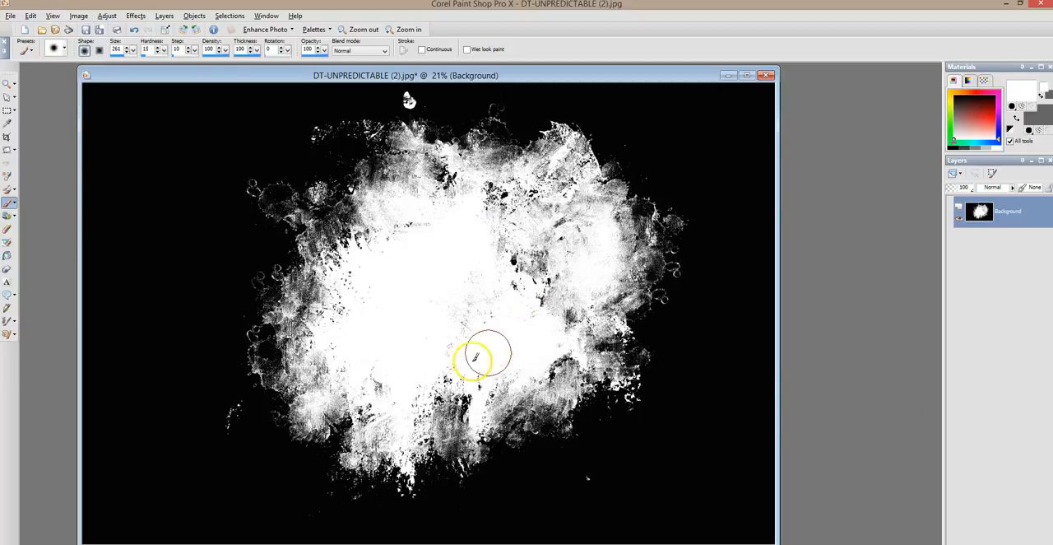
# Undo the Negative Image inversion and redo it to compare the two versions
pyautogui.click(30, 16)
pyautogui.click(49, 31)
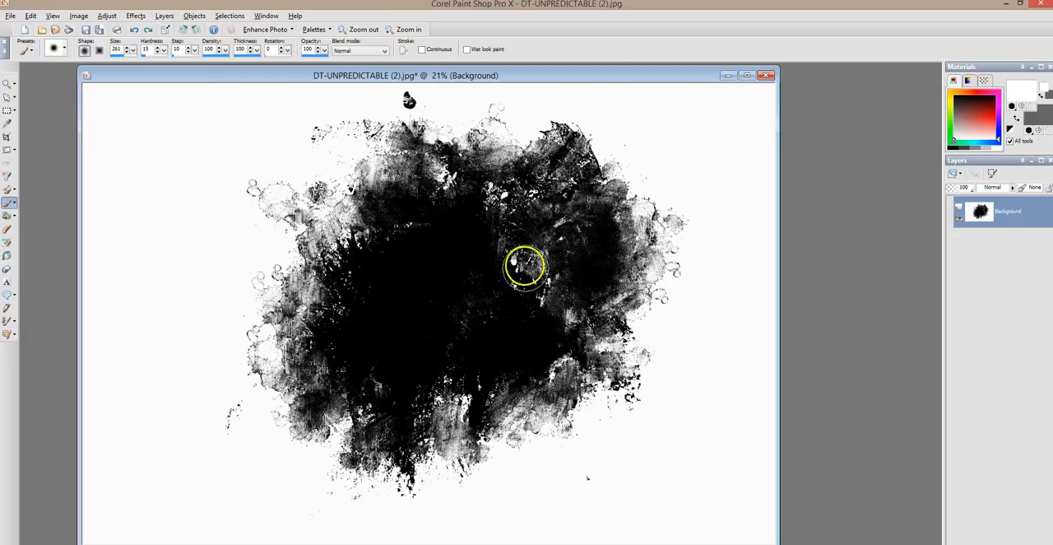
pyautogui.click(32, 16)
pyautogui.click(58, 40)
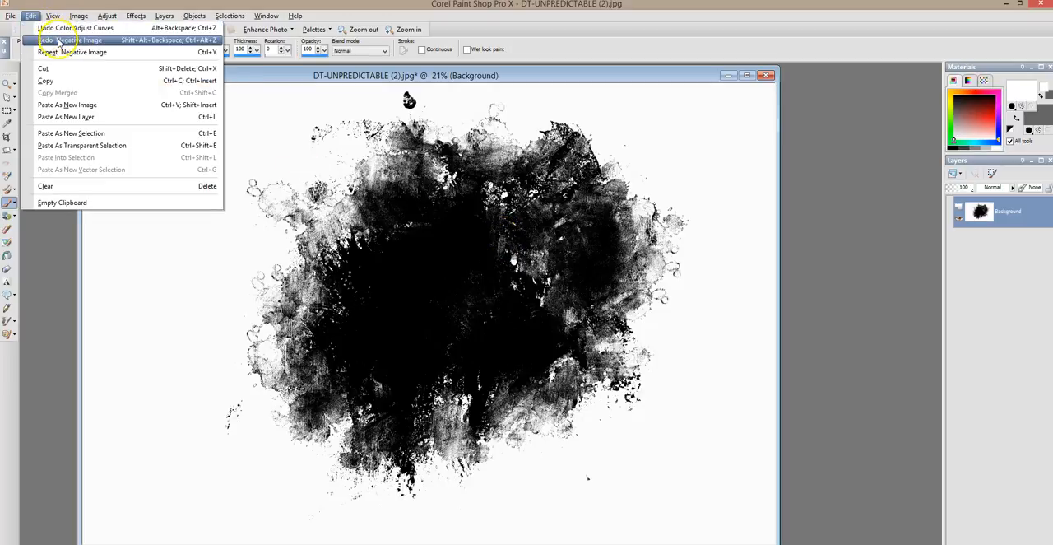
pyautogui.click(59, 41)
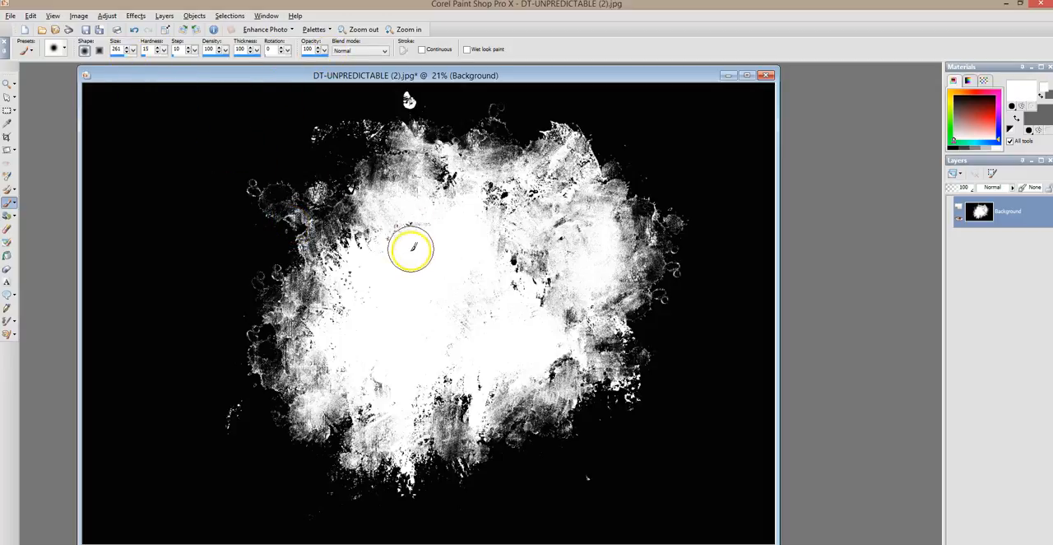
# Paint white over the dark specks and gaps inside the splatter with the size 261 soft brush, keeping the textured edges
pyautogui.moveTo(399, 216)
pyautogui.mouseDown()
pyautogui.moveTo(425, 210)
pyautogui.moveTo(393, 205)
pyautogui.moveTo(372, 249)
pyautogui.moveTo(357, 242)
pyautogui.moveTo(338, 274)
pyautogui.moveTo(351, 293)
pyautogui.moveTo(331, 337)
pyautogui.moveTo(357, 371)
pyautogui.moveTo(422, 389)
pyautogui.moveTo(402, 446)
pyautogui.moveTo(424, 375)
pyautogui.moveTo(448, 353)
pyautogui.mouseUp()
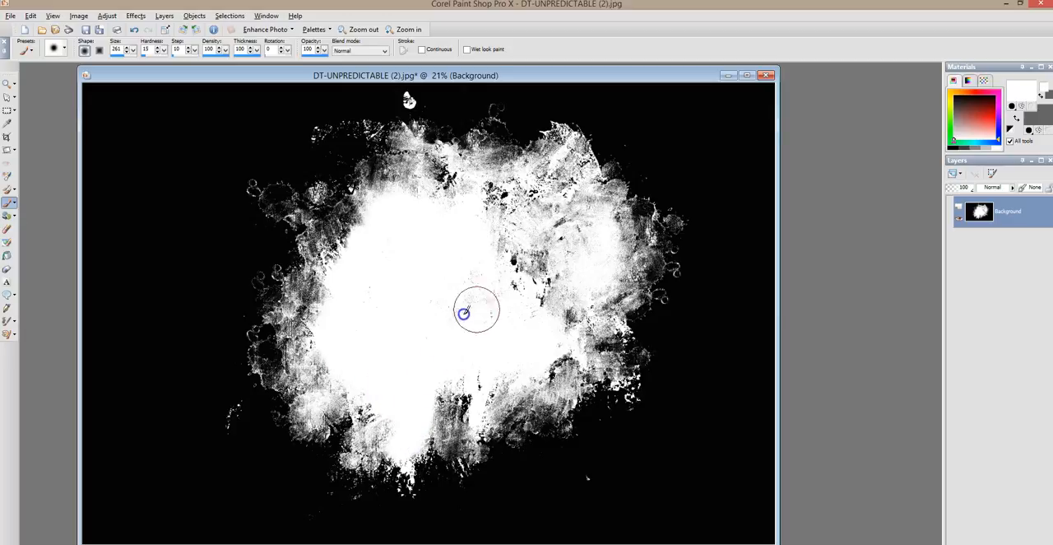
pyautogui.moveTo(499, 327)
pyautogui.mouseDown()
pyautogui.moveTo(433, 414)
pyautogui.moveTo(559, 373)
pyautogui.moveTo(480, 365)
pyautogui.mouseUp()
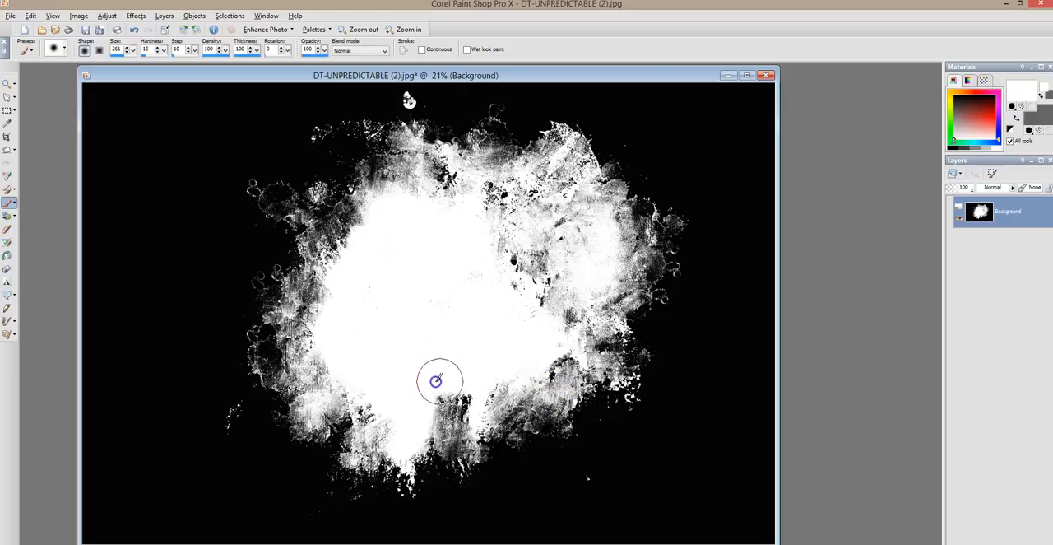
pyautogui.moveTo(528, 337)
pyautogui.mouseDown()
pyautogui.moveTo(568, 319)
pyautogui.moveTo(597, 253)
pyautogui.moveTo(587, 211)
pyautogui.moveTo(564, 213)
pyautogui.moveTo(571, 241)
pyautogui.moveTo(554, 292)
pyautogui.moveTo(537, 301)
pyautogui.moveTo(566, 267)
pyautogui.moveTo(519, 280)
pyautogui.moveTo(501, 257)
pyautogui.moveTo(488, 198)
pyautogui.moveTo(544, 186)
pyautogui.moveTo(543, 231)
pyautogui.moveTo(543, 175)
pyautogui.moveTo(566, 158)
pyautogui.moveTo(574, 187)
pyautogui.moveTo(570, 155)
pyautogui.moveTo(611, 261)
pyautogui.moveTo(486, 408)
pyautogui.mouseUp()
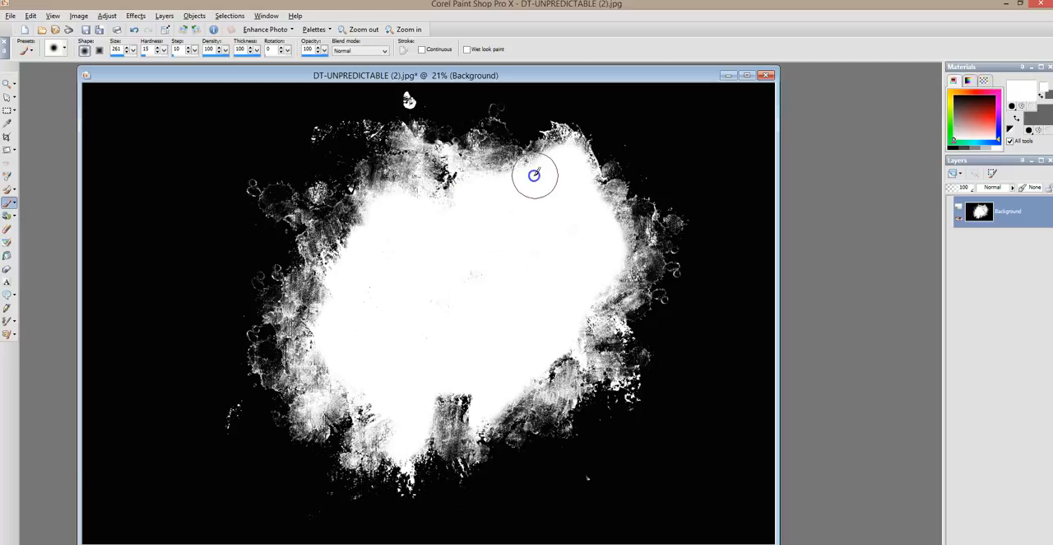
pyautogui.moveTo(423, 195)
pyautogui.mouseDown()
pyautogui.moveTo(411, 176)
pyautogui.moveTo(381, 207)
pyautogui.mouseUp()
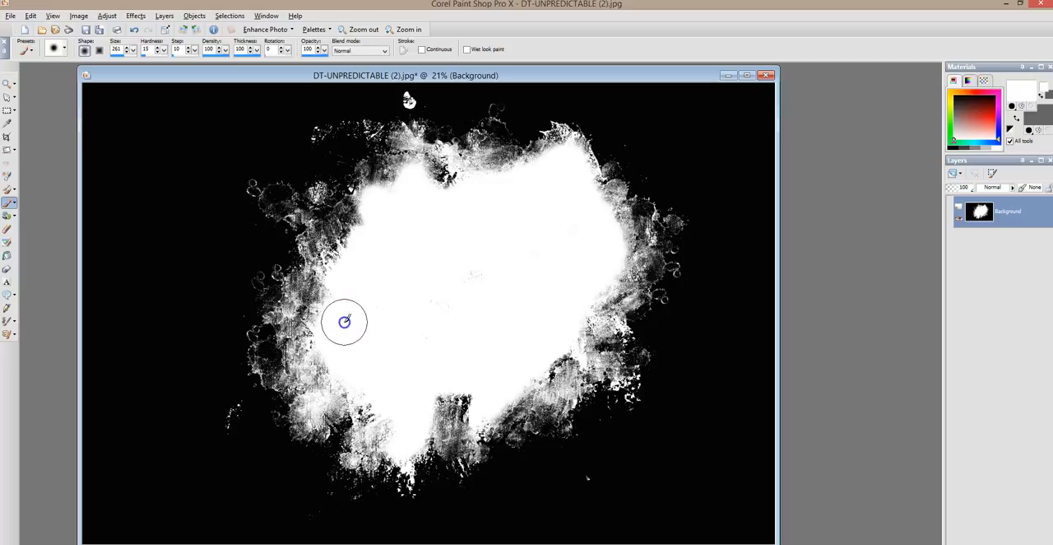
pyautogui.moveTo(380, 403)
pyautogui.mouseDown()
pyautogui.moveTo(404, 448)
pyautogui.moveTo(392, 412)
pyautogui.mouseUp()
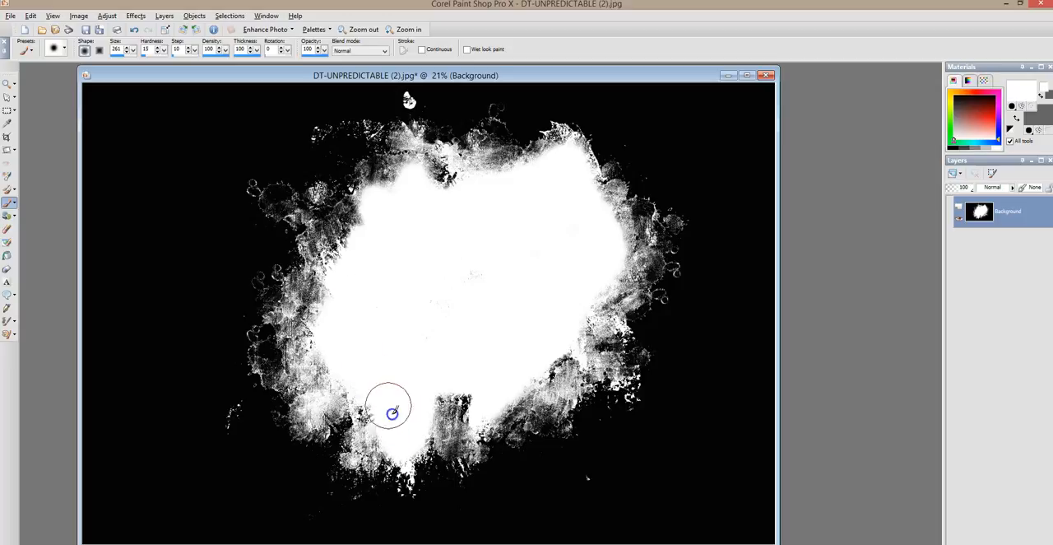
pyautogui.moveTo(334, 362)
pyautogui.mouseDown()
pyautogui.moveTo(328, 393)
pyautogui.moveTo(317, 406)
pyautogui.moveTo(343, 395)
pyautogui.moveTo(339, 369)
pyautogui.mouseUp()
pyautogui.moveTo(346, 317)
pyautogui.mouseDown()
pyautogui.moveTo(430, 319)
pyautogui.moveTo(543, 352)
pyautogui.moveTo(507, 374)
pyautogui.moveTo(527, 359)
pyautogui.mouseUp()
pyautogui.moveTo(574, 325)
pyautogui.mouseDown()
pyautogui.moveTo(596, 279)
pyautogui.moveTo(489, 223)
pyautogui.moveTo(266, 249)
pyautogui.moveTo(386, 219)
pyautogui.moveTo(278, 187)
pyautogui.moveTo(542, 176)
pyautogui.moveTo(587, 145)
pyautogui.moveTo(536, 169)
pyautogui.moveTo(613, 221)
pyautogui.moveTo(599, 272)
pyautogui.moveTo(461, 282)
pyautogui.moveTo(443, 238)
pyautogui.mouseUp()
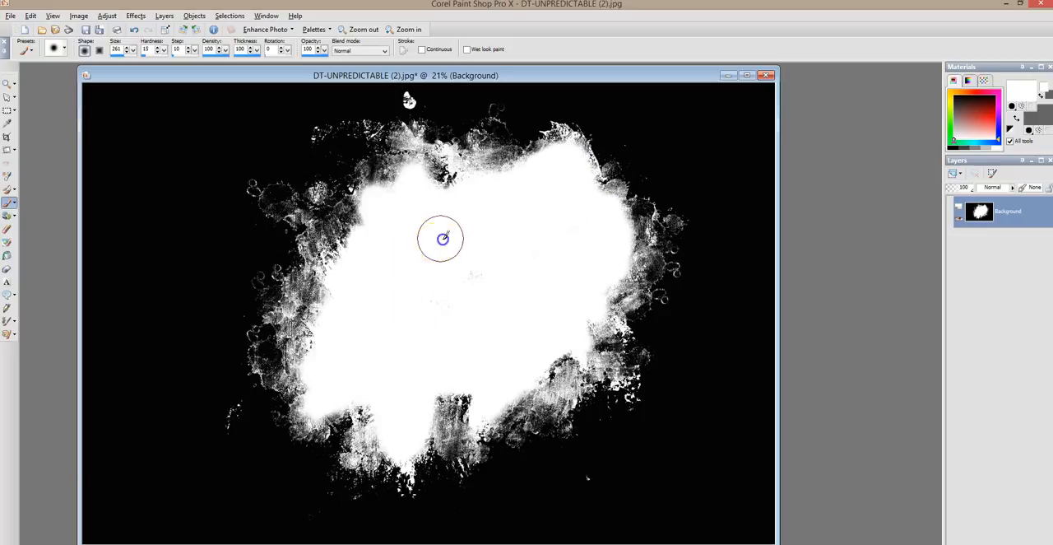
pyautogui.moveTo(456, 276)
pyautogui.mouseDown()
pyautogui.moveTo(467, 307)
pyautogui.moveTo(498, 271)
pyautogui.moveTo(436, 345)
pyautogui.moveTo(484, 270)
pyautogui.moveTo(438, 267)
pyautogui.mouseUp()
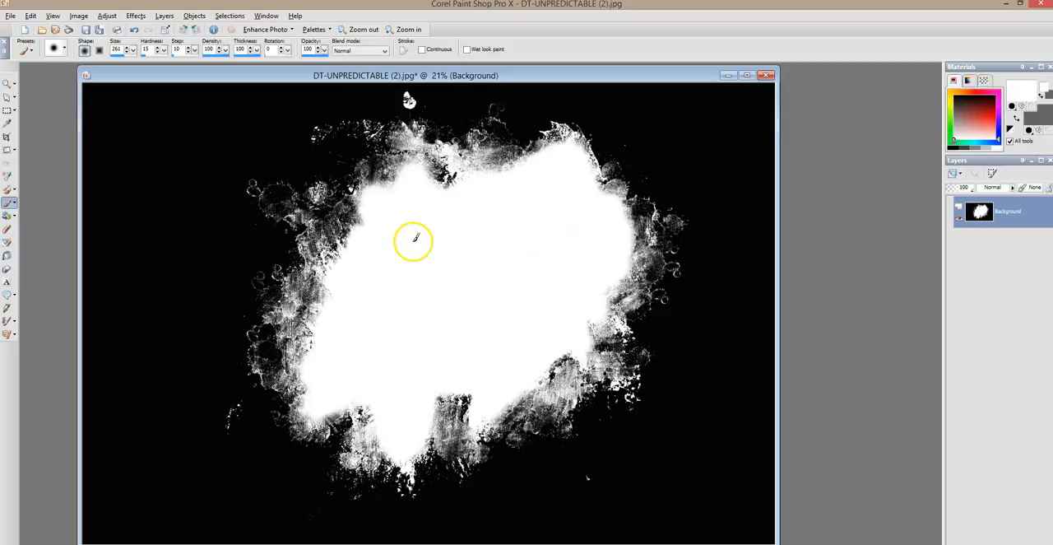
# Save the black-and-white image as a separate JPEG named DT-UNPREDICTABLE-mask(2).jpg in the DT-UNPREDICTABLE folder
pyautogui.click(10, 16)
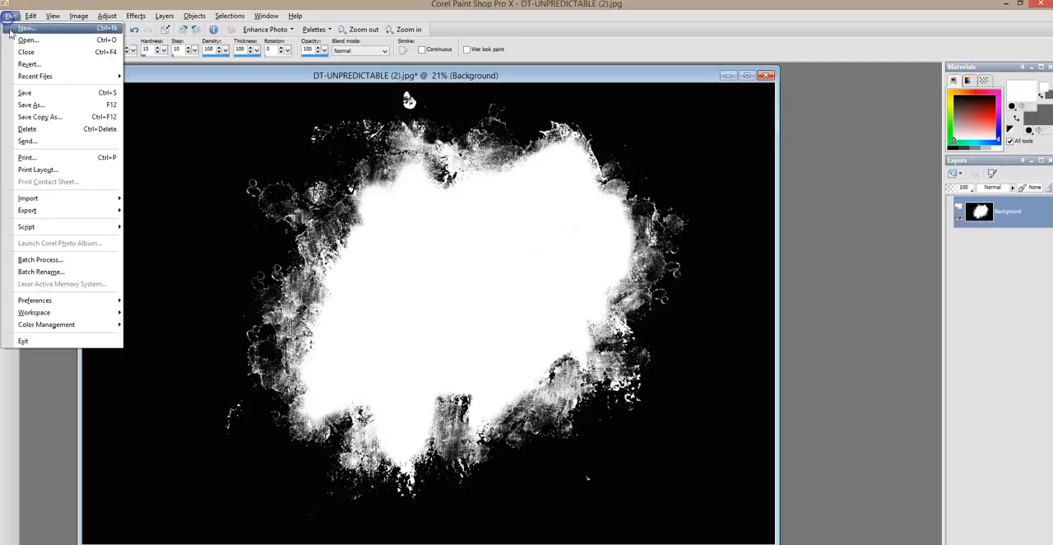
pyautogui.click(39, 106)
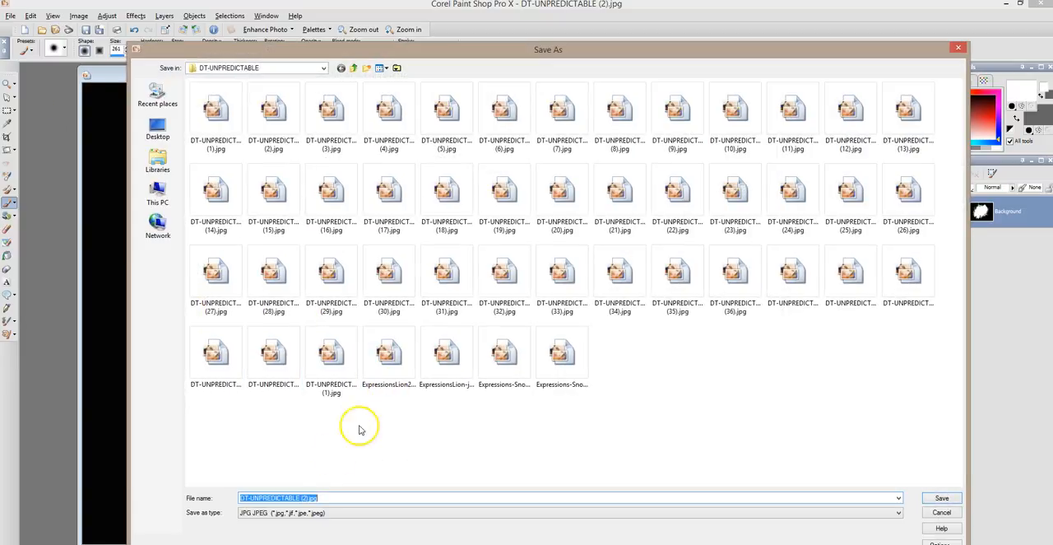
pyautogui.click(302, 498)
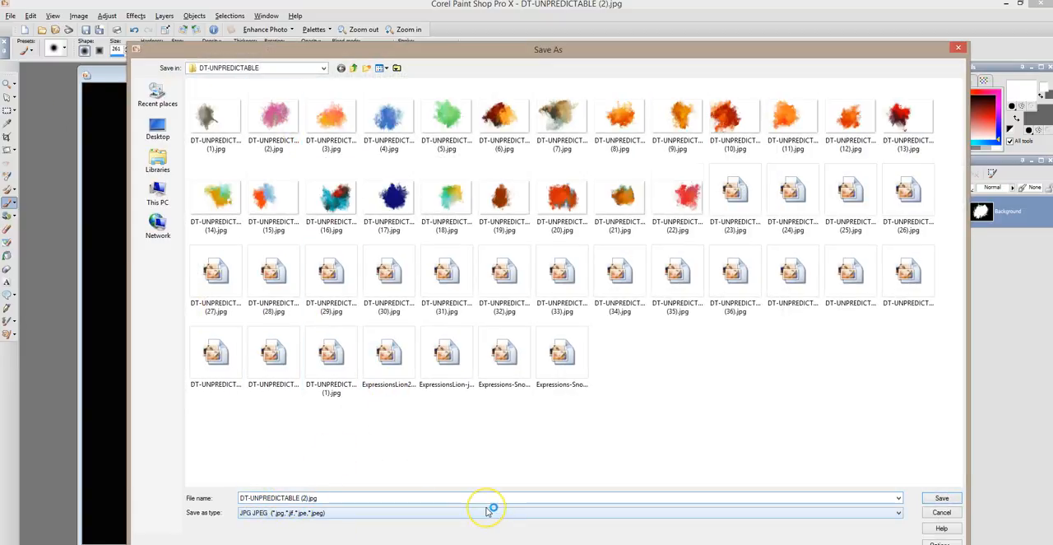
pyautogui.write('-mask')
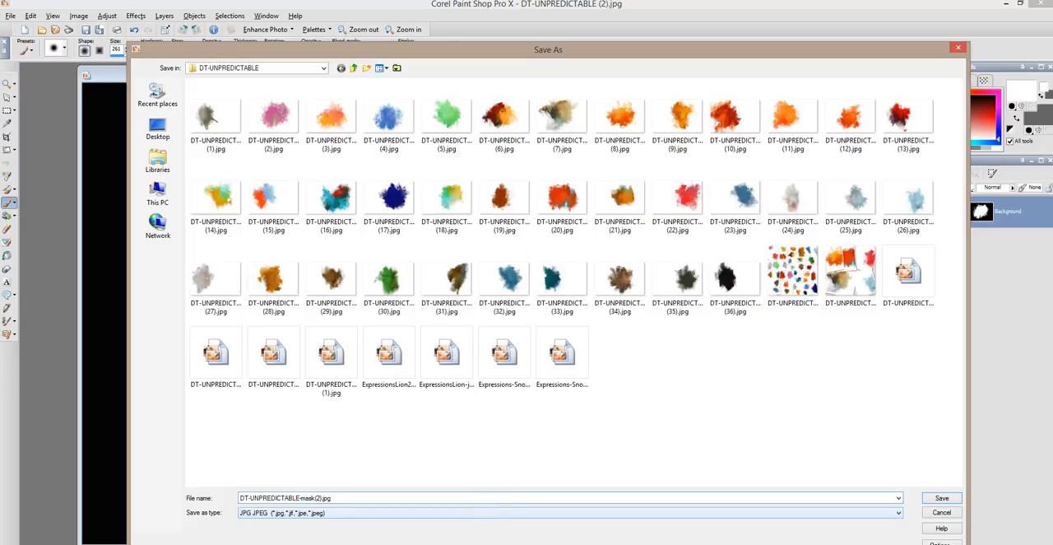
pyautogui.press('Return')
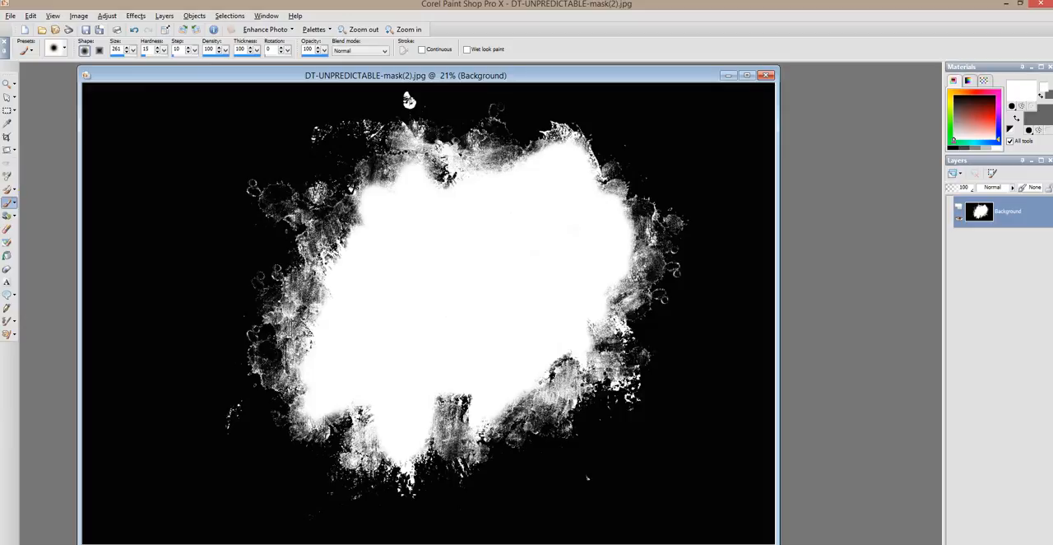
# Reopen the original colour texture DT-UNPREDICTABLE (2).jpg from the recent files
pyautogui.click(11, 18)
pyautogui.moveTo(49, 77)
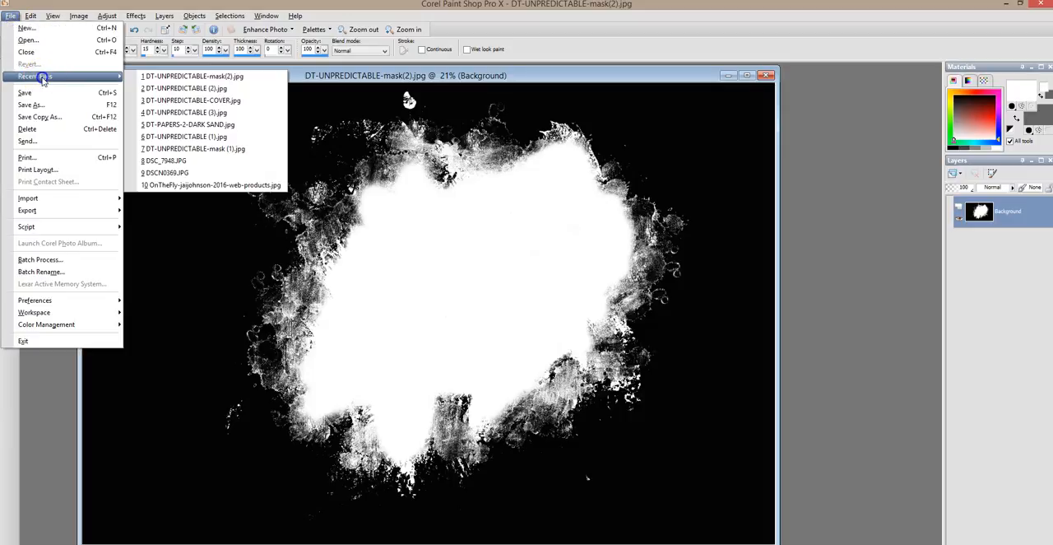
pyautogui.click(212, 87)
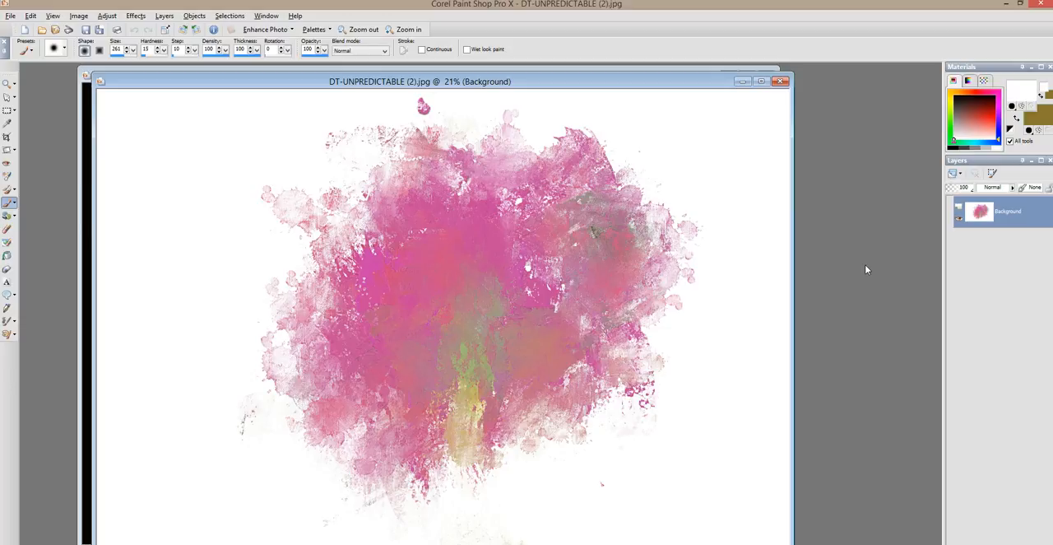
# Duplicate the Background layer of the pink texture and hide the original Background
pyautogui.rightClick(1022, 226)
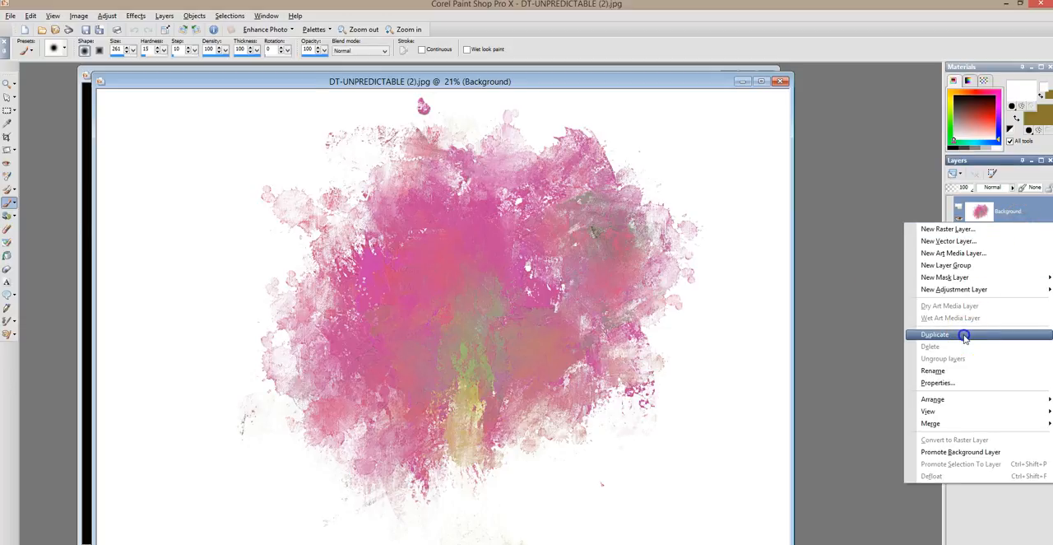
pyautogui.click(934, 334)
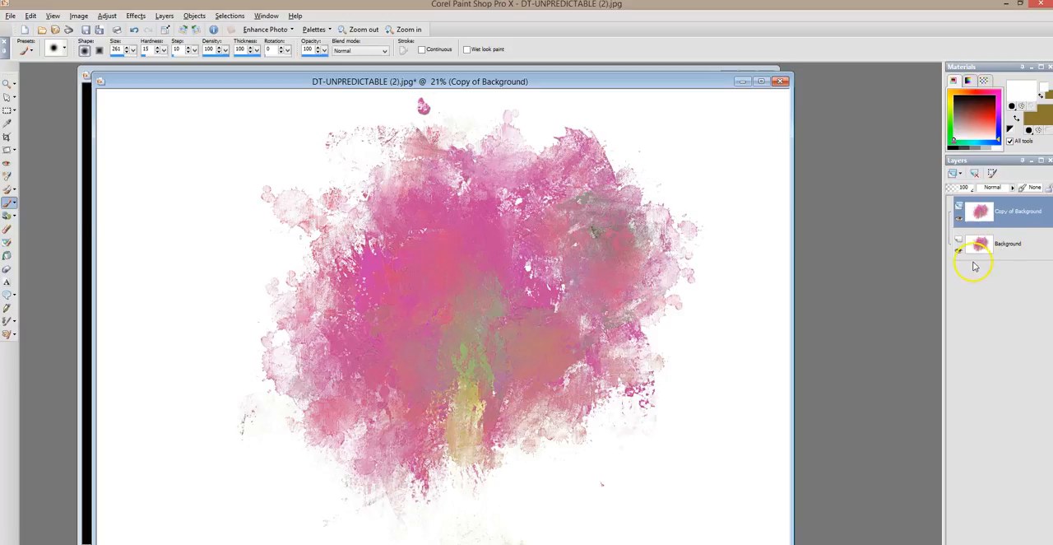
pyautogui.click(1005, 242)
pyautogui.click(960, 250)
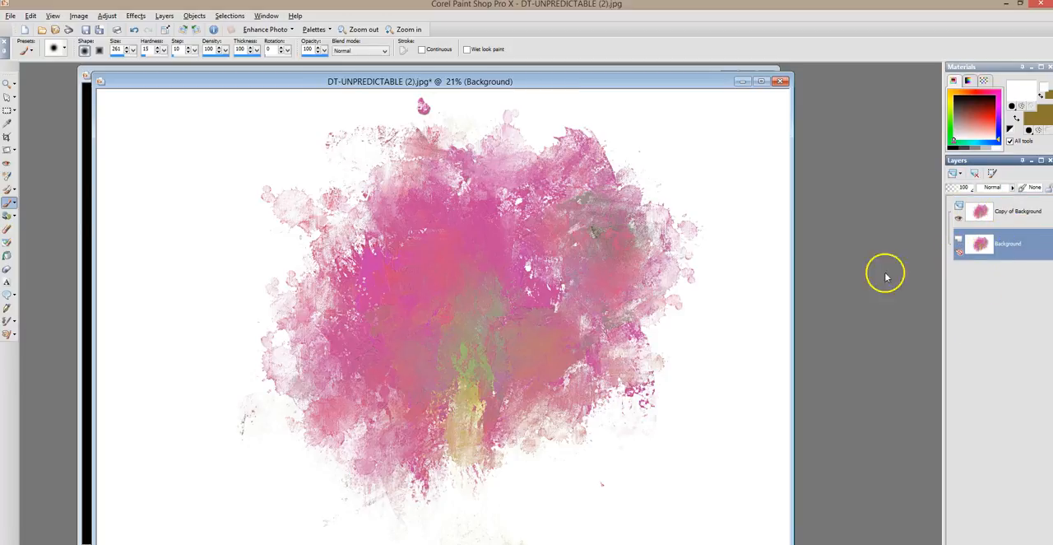
# Add a mask layer from image to the Background copy, using DT-UNPREDICTABLE-mask(2).jpg as source window with Source luminance
pyautogui.click(1017, 212)
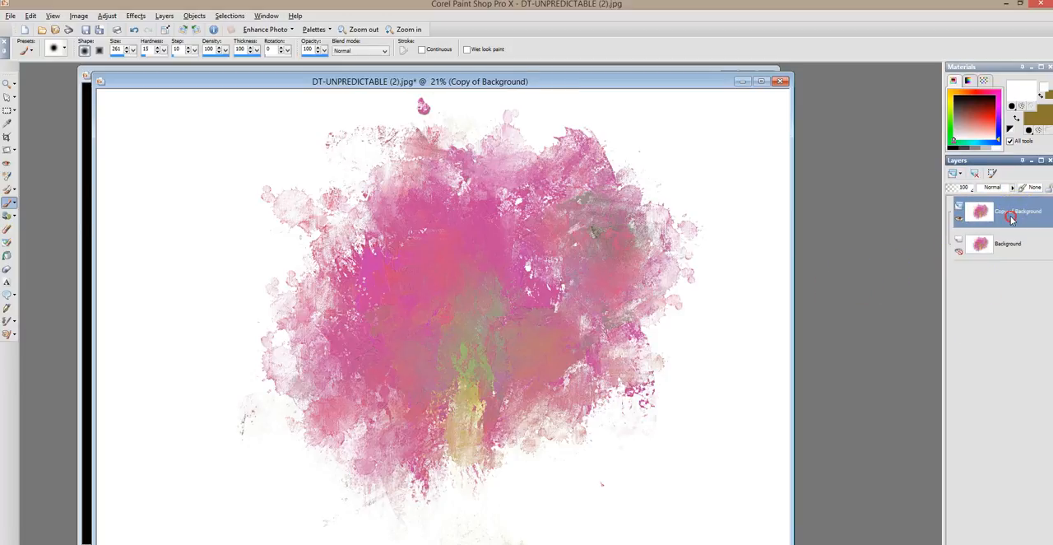
pyautogui.rightClick(1011, 219)
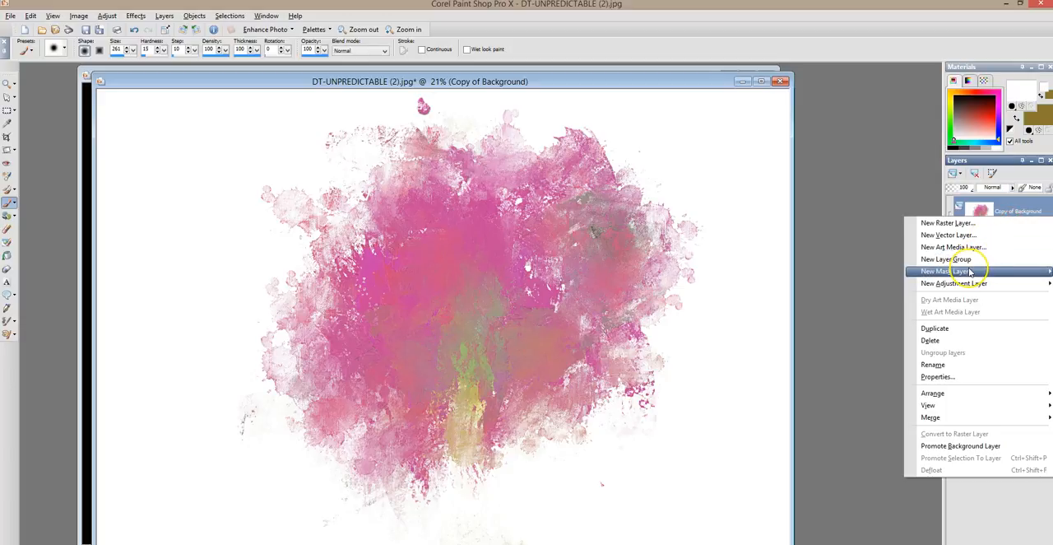
pyautogui.moveTo(970, 272)
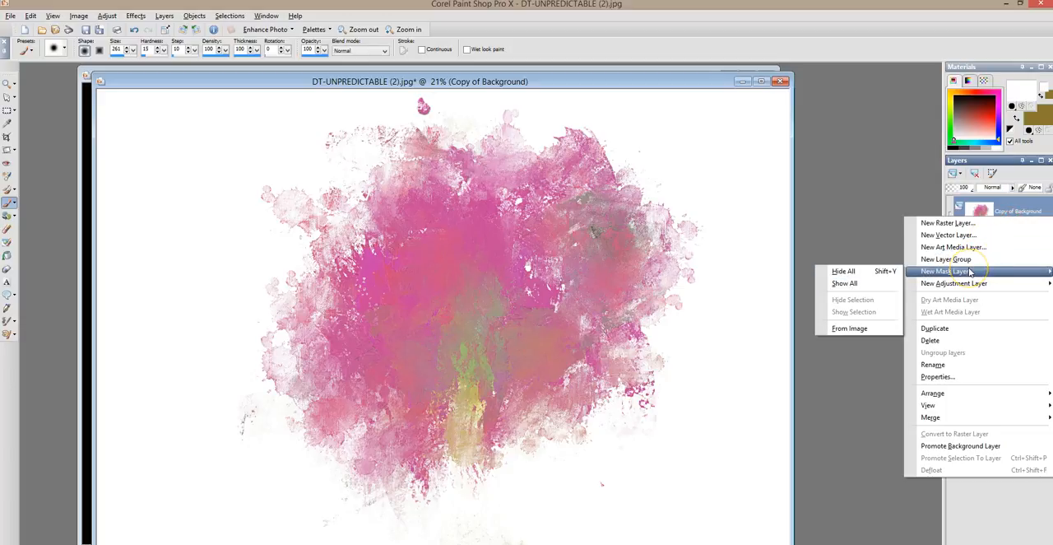
pyautogui.click(857, 329)
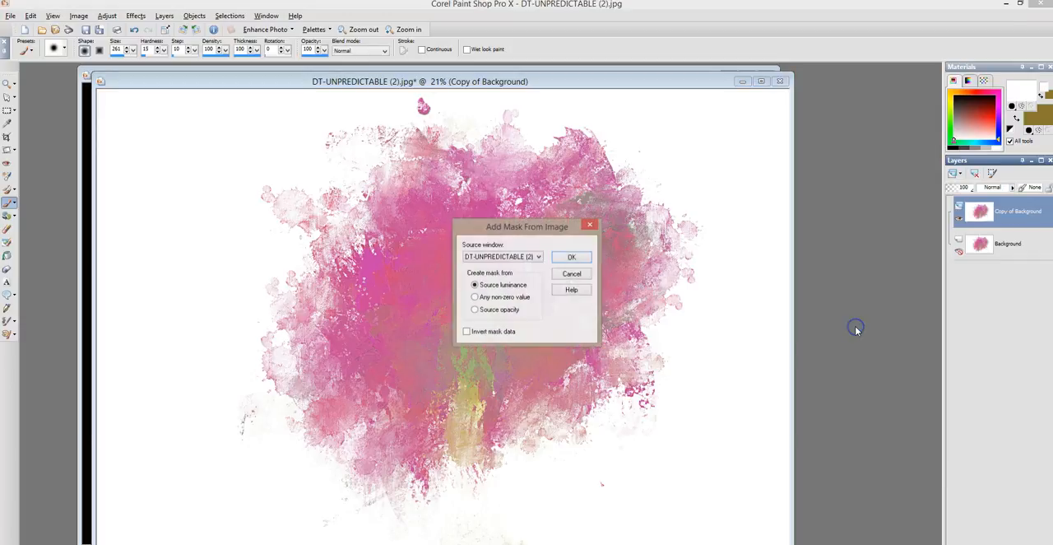
pyautogui.click(500, 257)
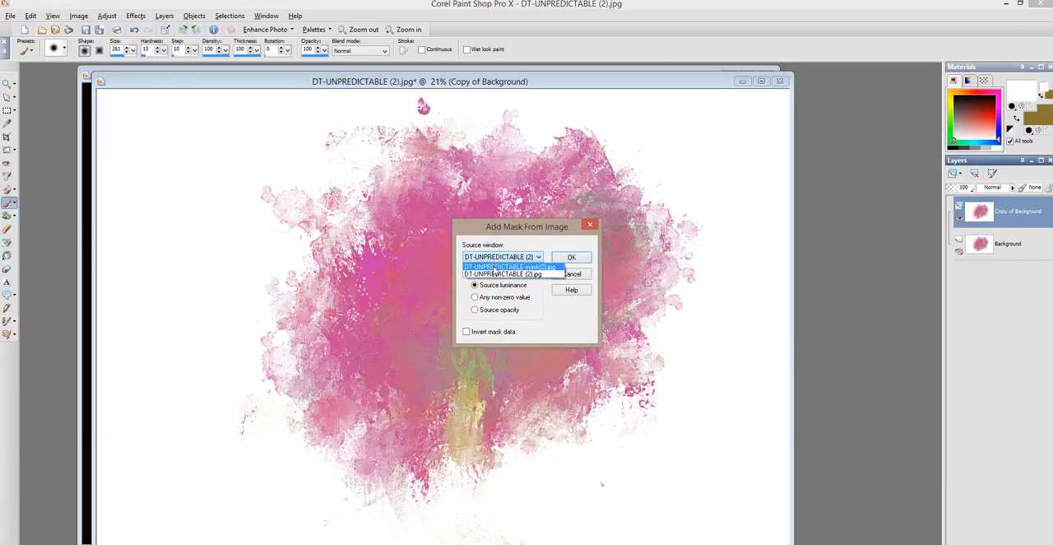
pyautogui.click(493, 268)
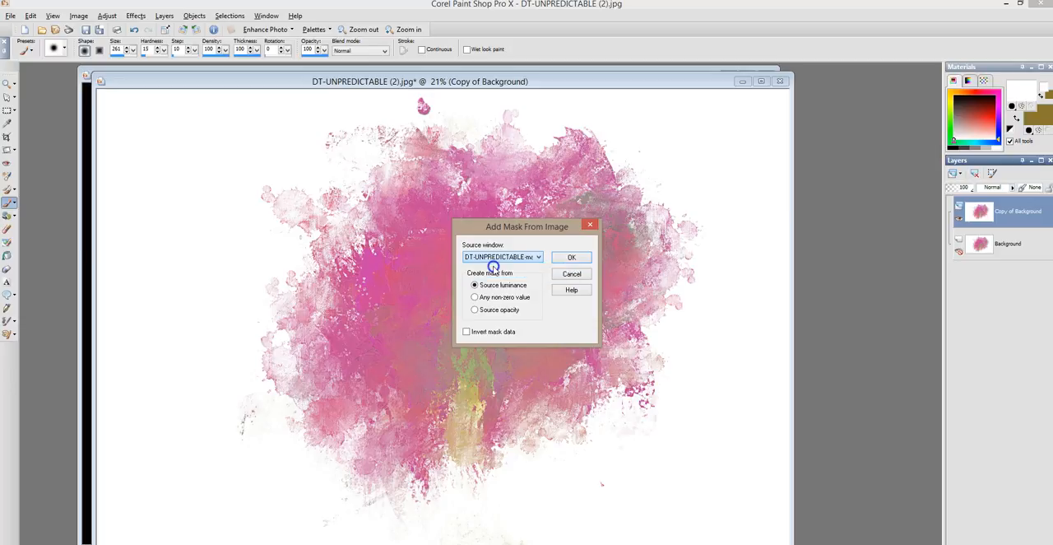
pyautogui.click(565, 260)
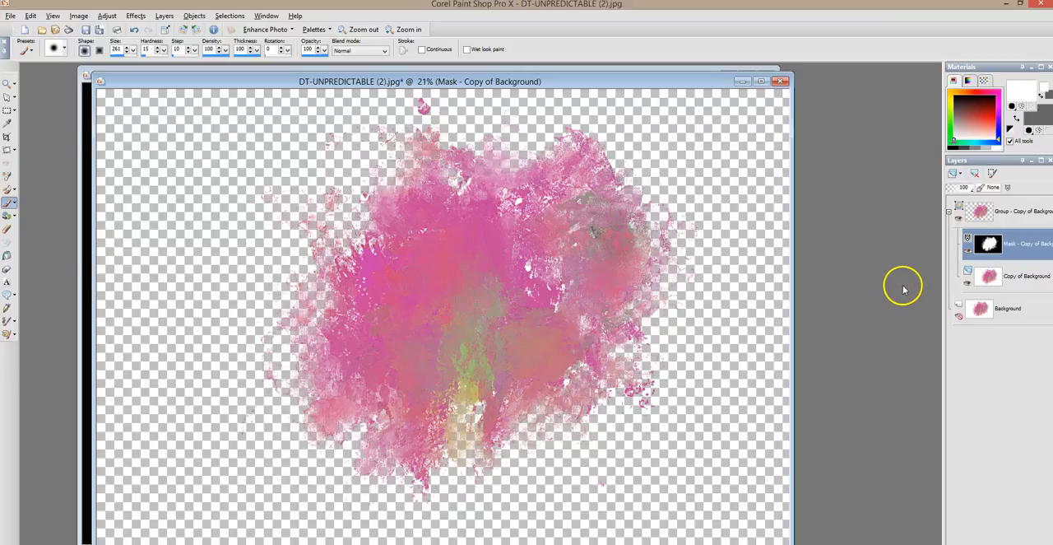
# Toggle the mask layer's visibility off and on to compare the splatter with and without its mask
pyautogui.click(966, 251)
pyautogui.click(968, 251)
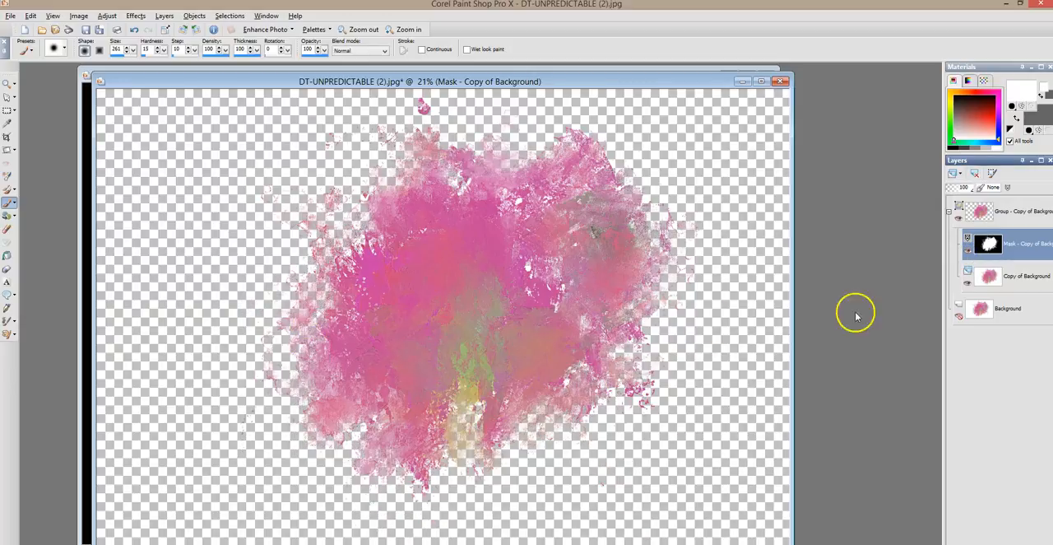
pyautogui.moveTo(1007, 260)
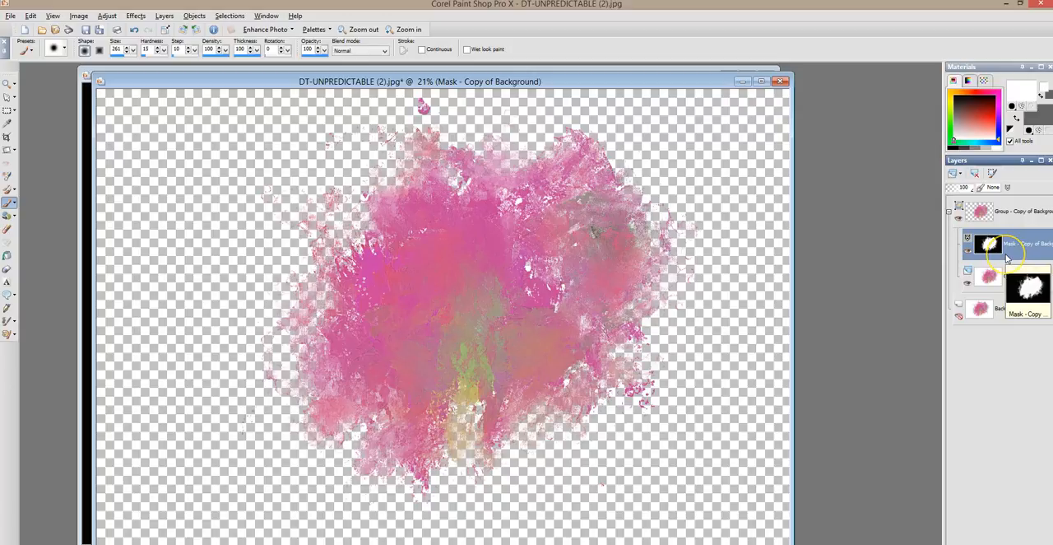
pyautogui.moveTo(976, 222)
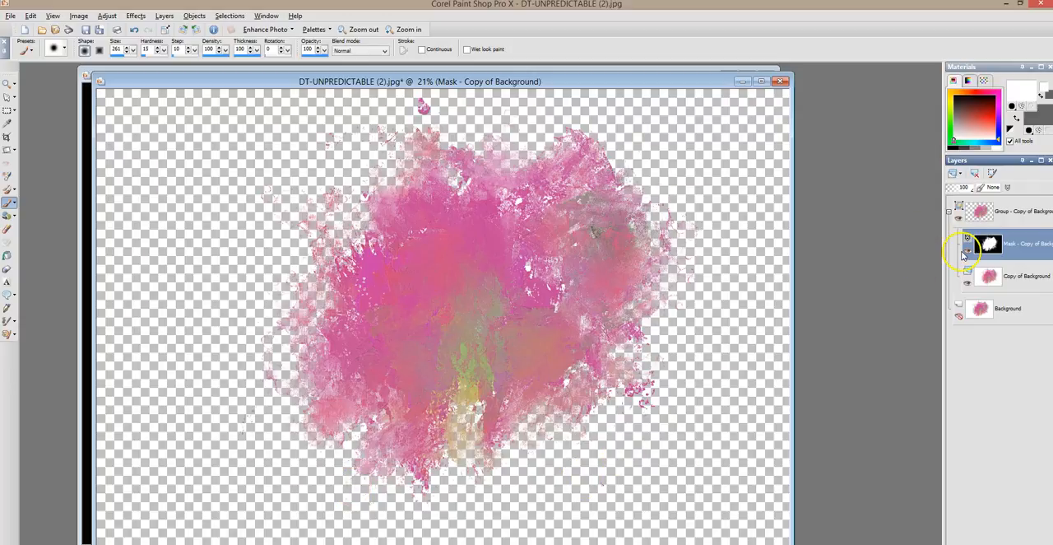
# Save the masked splatter as a merged PNG named DT-UNPREDICTABLE-PNG (2).png in the DT-UNPREDICTABLE folder
pyautogui.moveTo(964, 254)
pyautogui.click(10, 15)
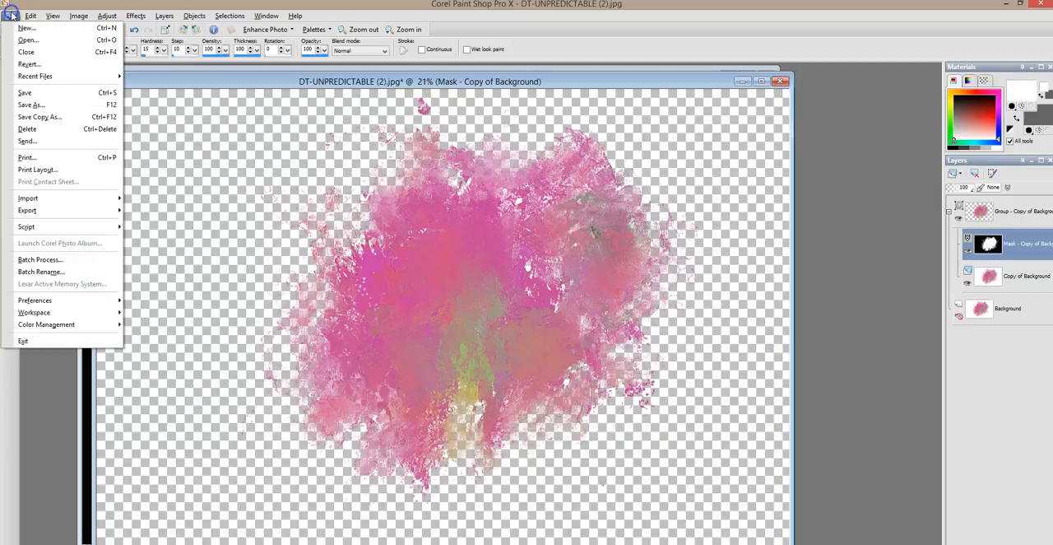
pyautogui.click(55, 105)
pyautogui.click(300, 499)
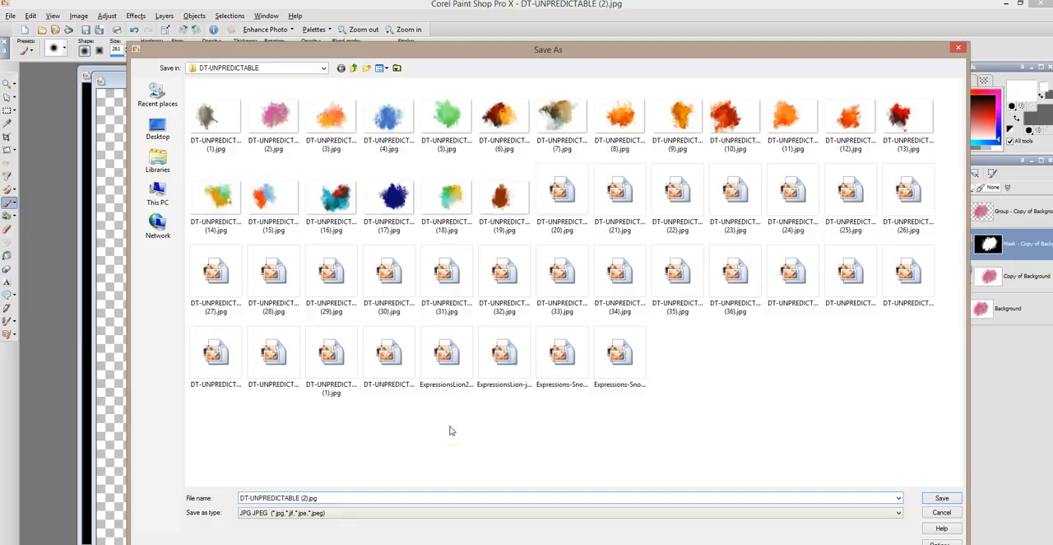
pyautogui.click(314, 498)
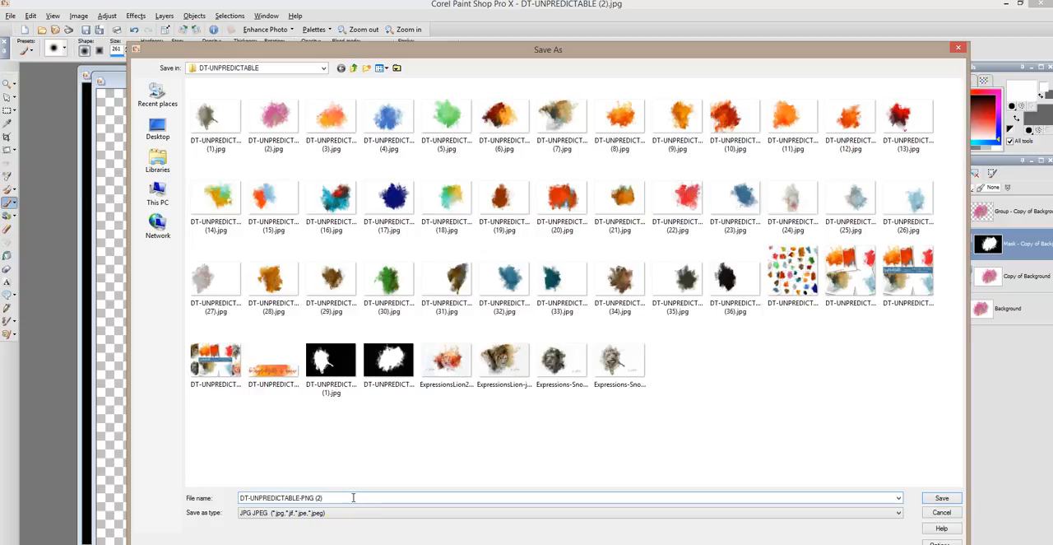
pyautogui.click(276, 512)
pyautogui.click(323, 380)
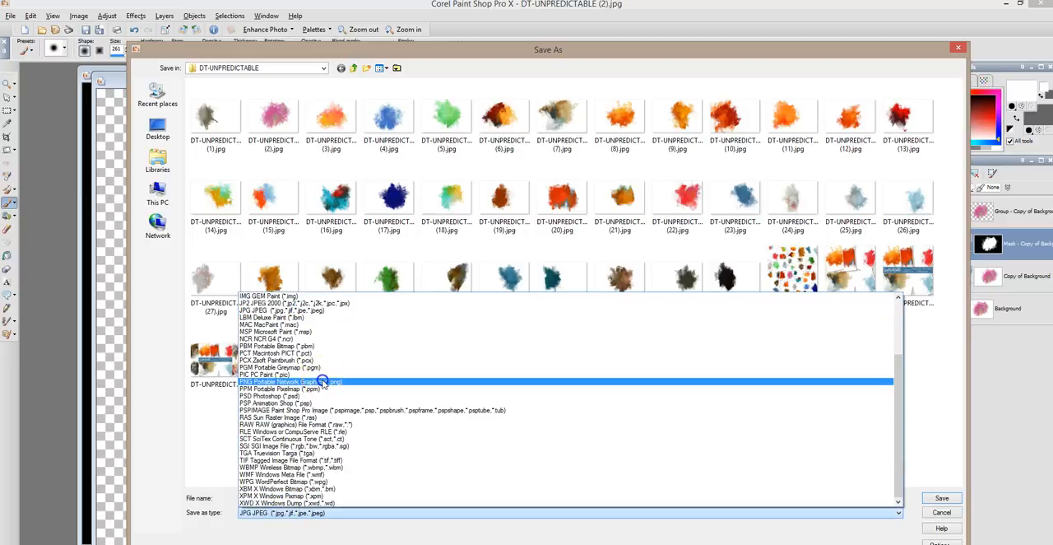
pyautogui.click(930, 498)
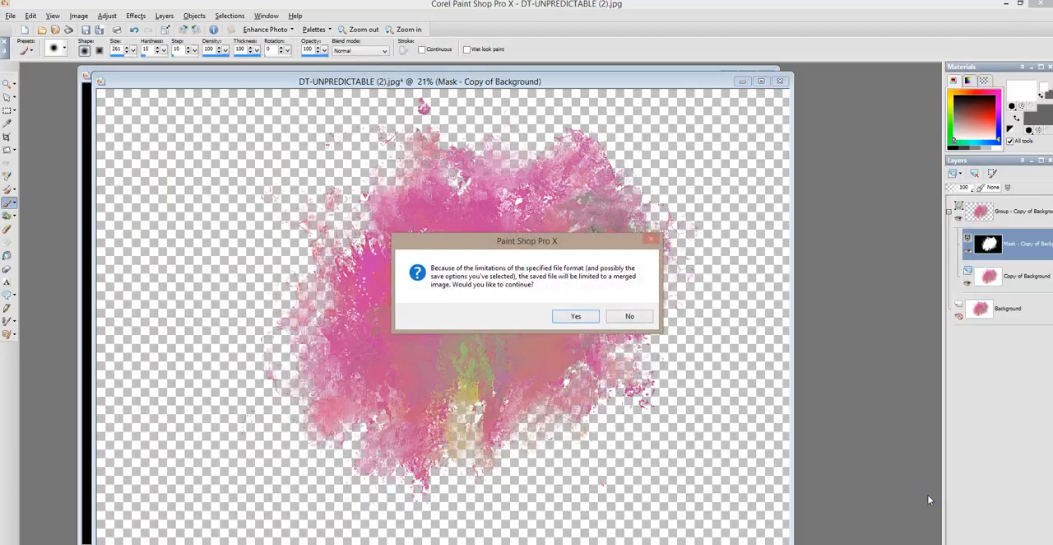
pyautogui.click(580, 317)
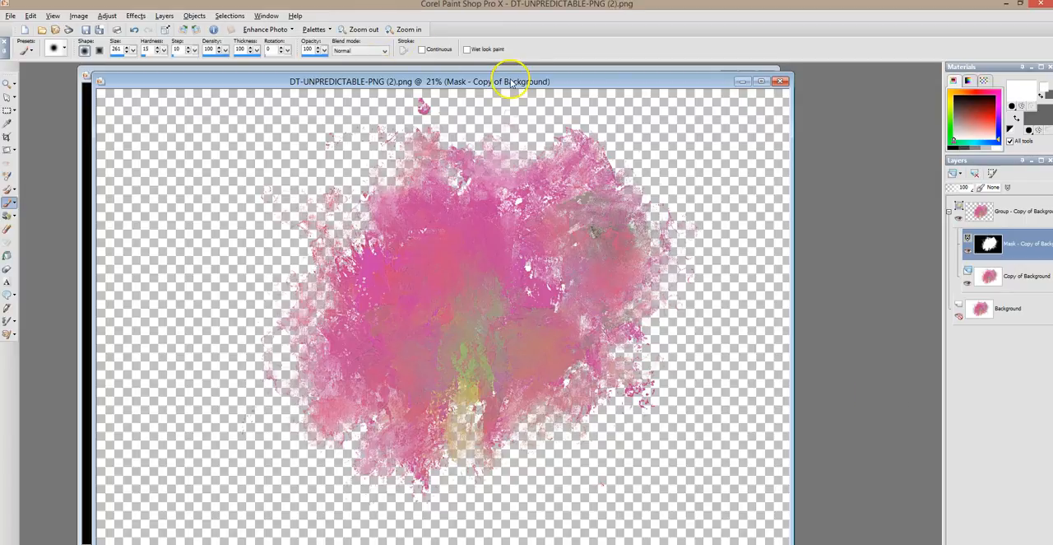
# Close the layered splatter and mask images and reopen DT-UNPREDICTABLE-PNG (2).png from the recent files
pyautogui.click(780, 80)
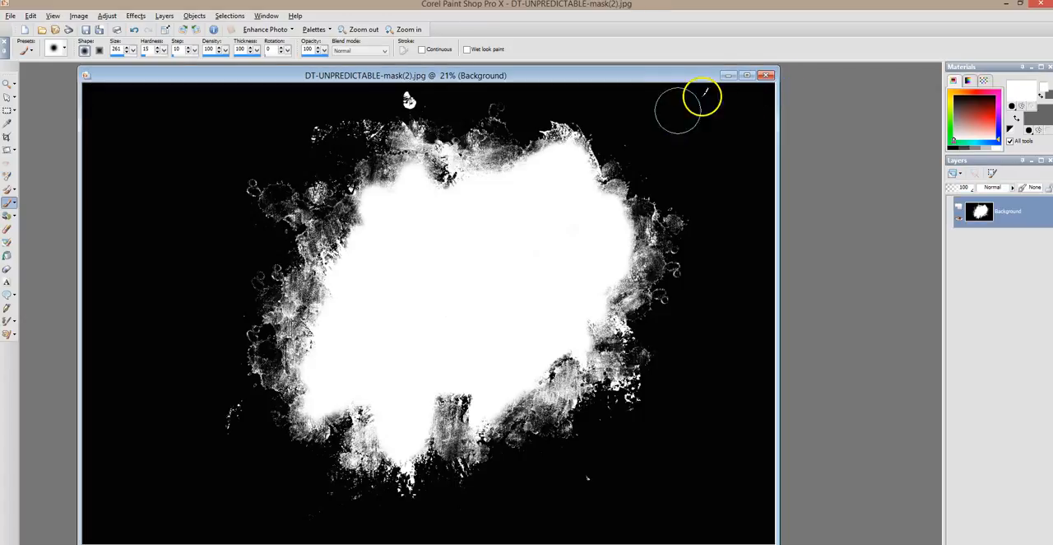
pyautogui.click(763, 74)
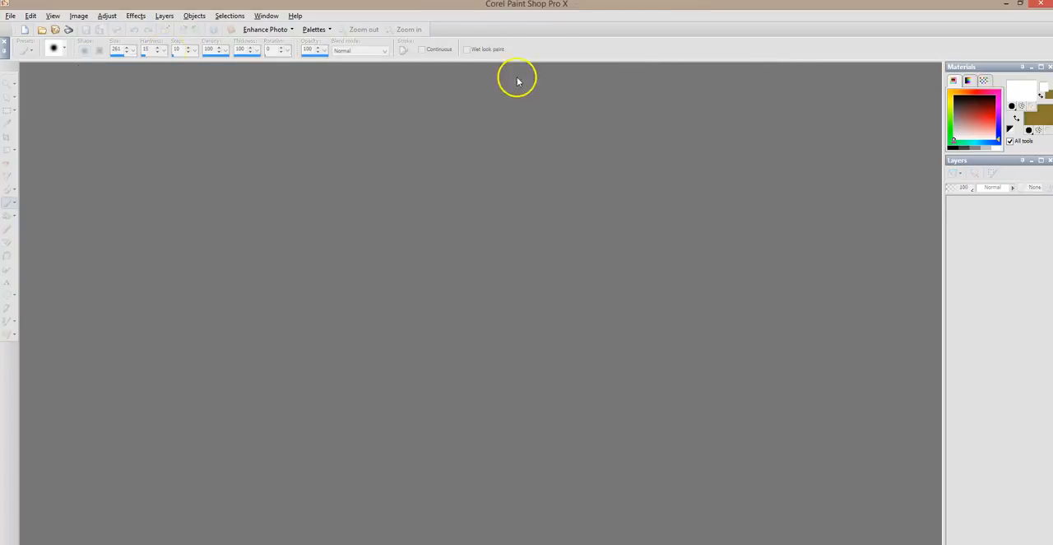
pyautogui.click(11, 16)
pyautogui.moveTo(54, 82)
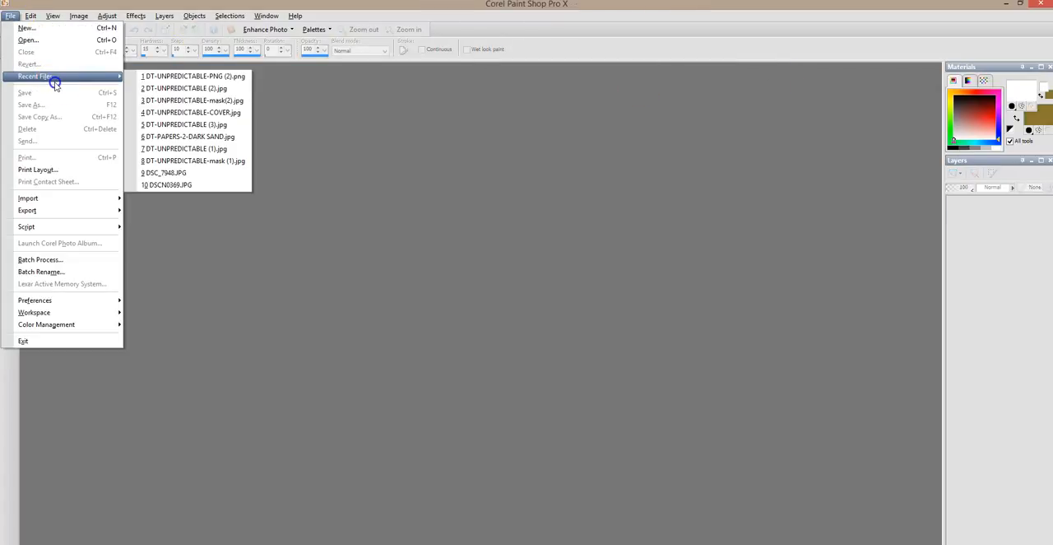
pyautogui.click(183, 78)
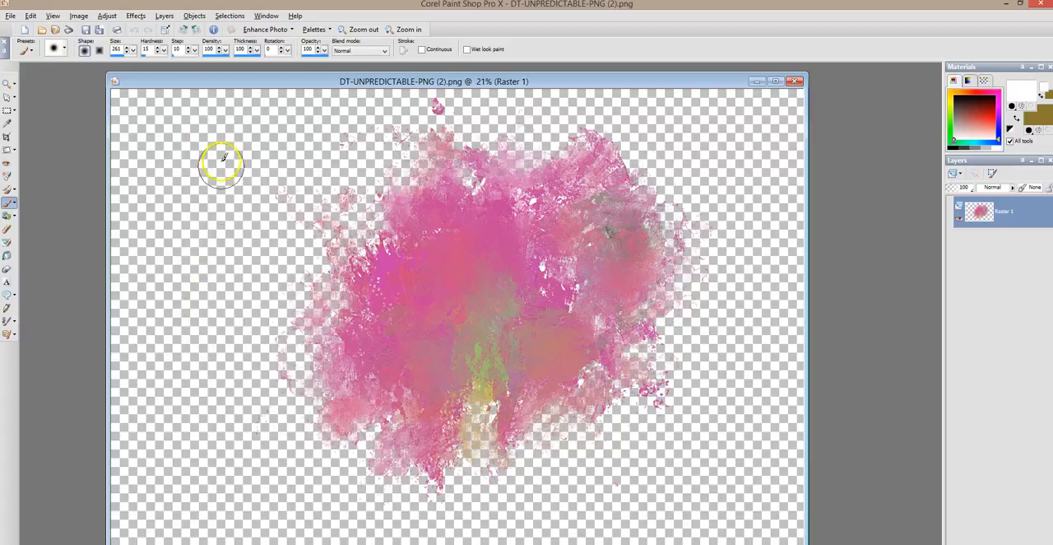
# Open the paper texture DT-PAPERS-37-PISTACHIO.jpg from the DT-THE ULTIMATE PAPER COLLECTION folder
pyautogui.click(11, 16)
pyautogui.click(11, 18)
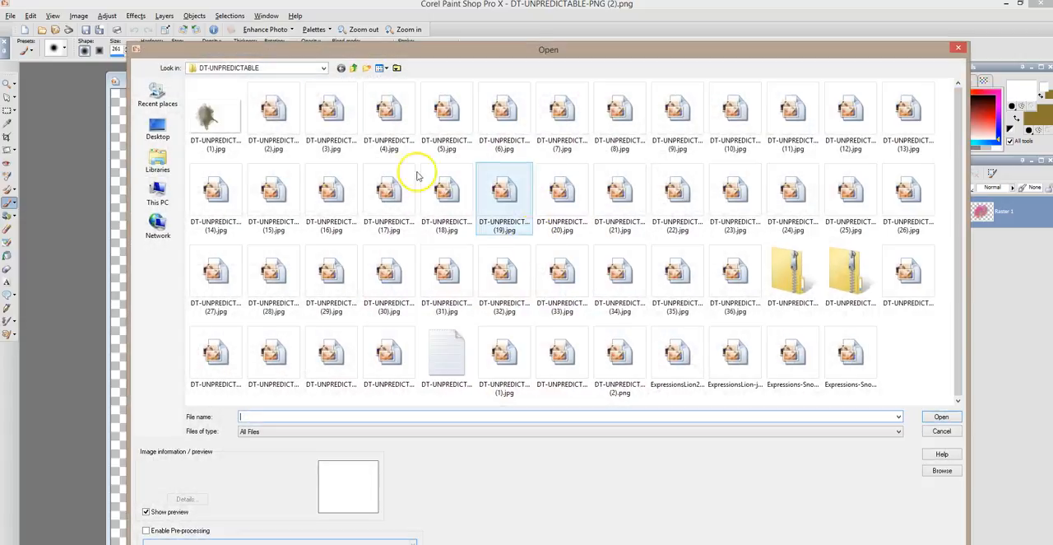
pyautogui.click(266, 69)
pyautogui.click(277, 254)
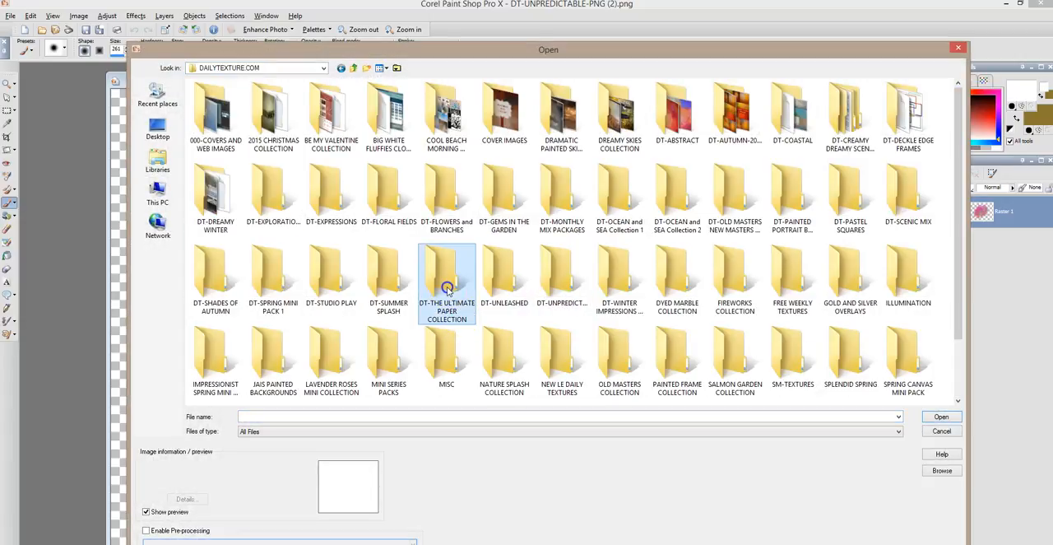
pyautogui.doubleClick(446, 286)
pyautogui.moveTo(468, 54)
pyautogui.mouseDown()
pyautogui.moveTo(258, 58)
pyautogui.moveTo(458, 482)
pyautogui.moveTo(462, 371)
pyautogui.moveTo(519, 141)
pyautogui.moveTo(462, 68)
pyautogui.mouseUp()
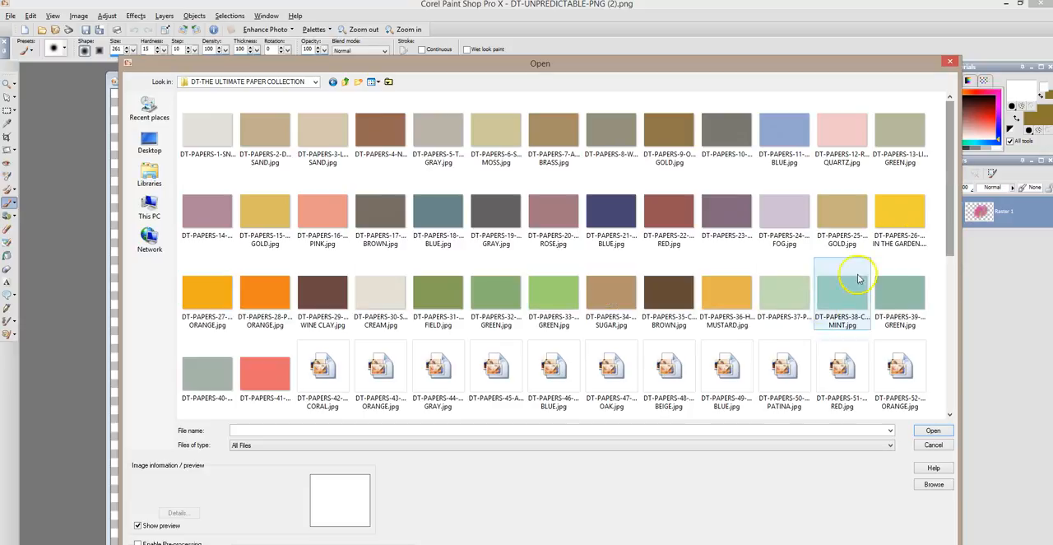
pyautogui.press('Escape')
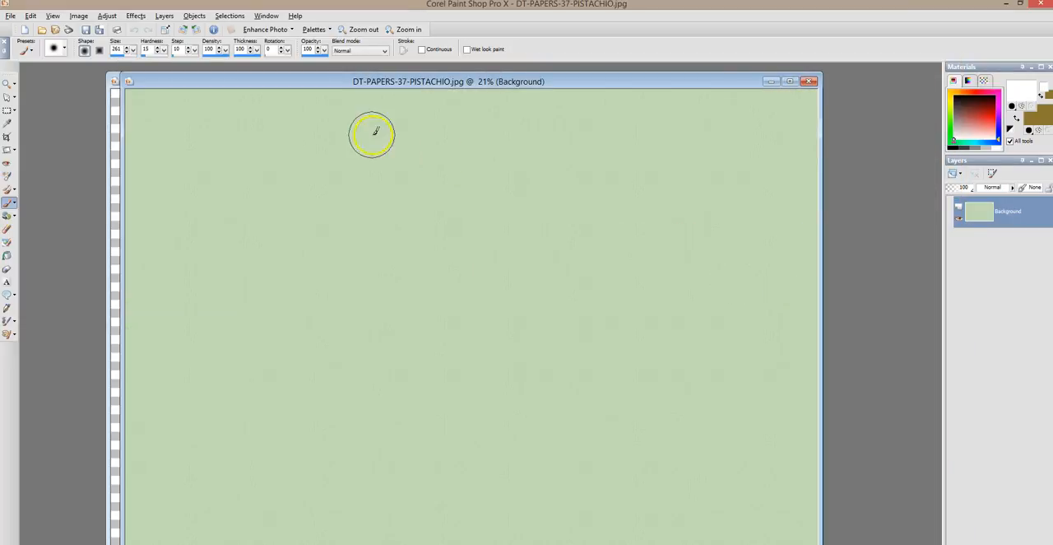
# Copy the transparent splatter and paste it as a new layer onto the pistachio paper
pyautogui.moveTo(354, 86); pyautogui.dragTo(304, 111)
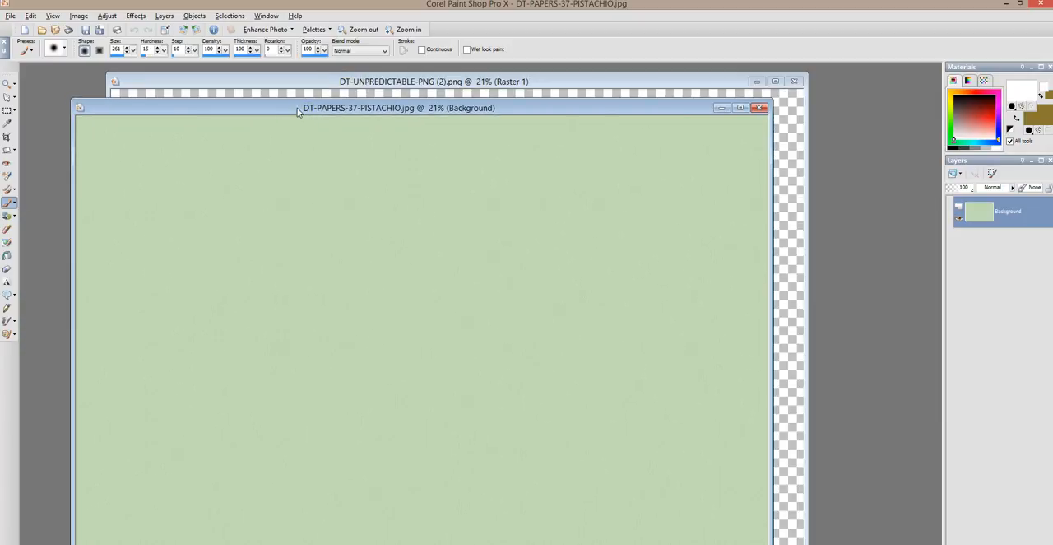
pyautogui.click(337, 80)
pyautogui.click(33, 18)
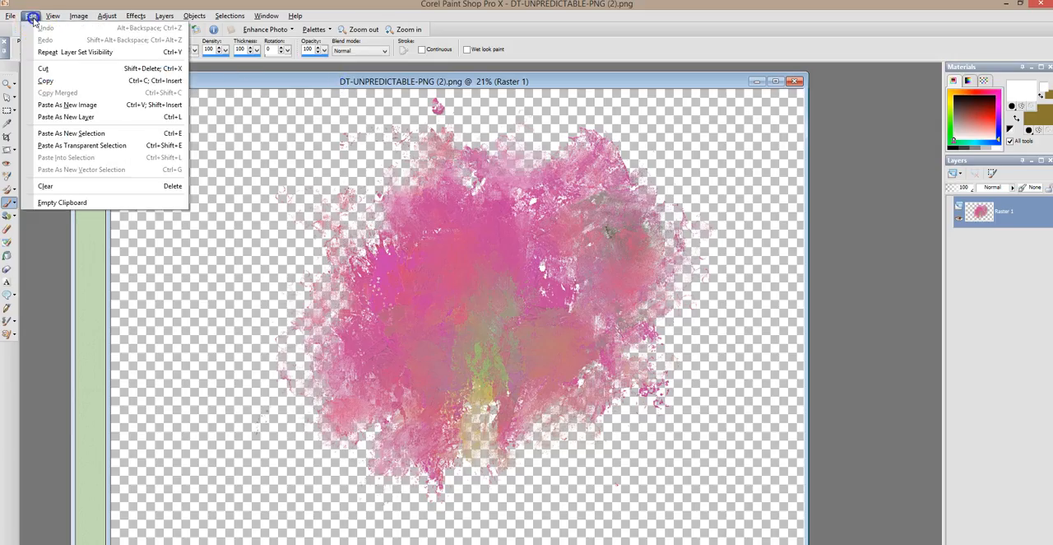
pyautogui.click(60, 80)
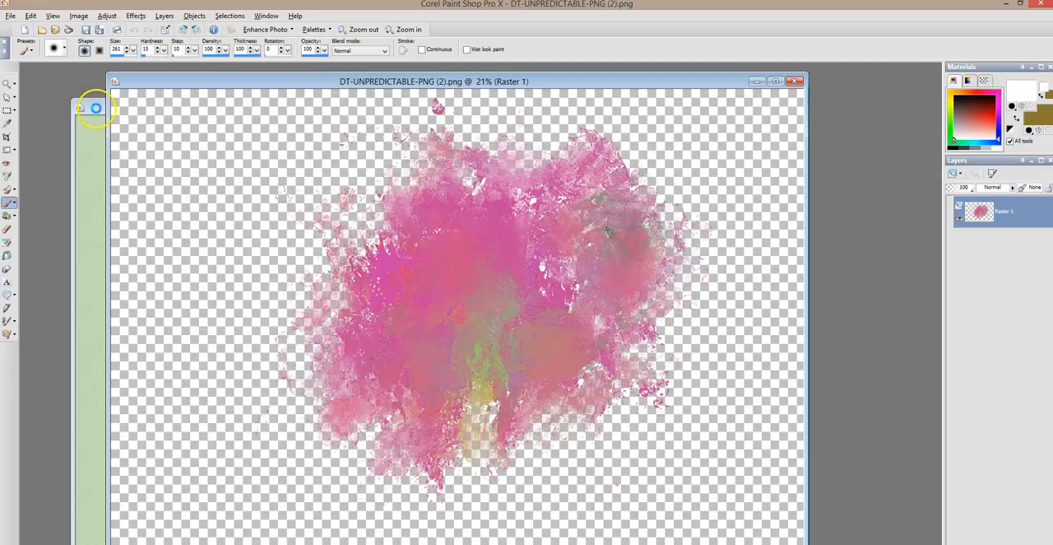
pyautogui.moveTo(97, 108); pyautogui.dragTo(123, 79)
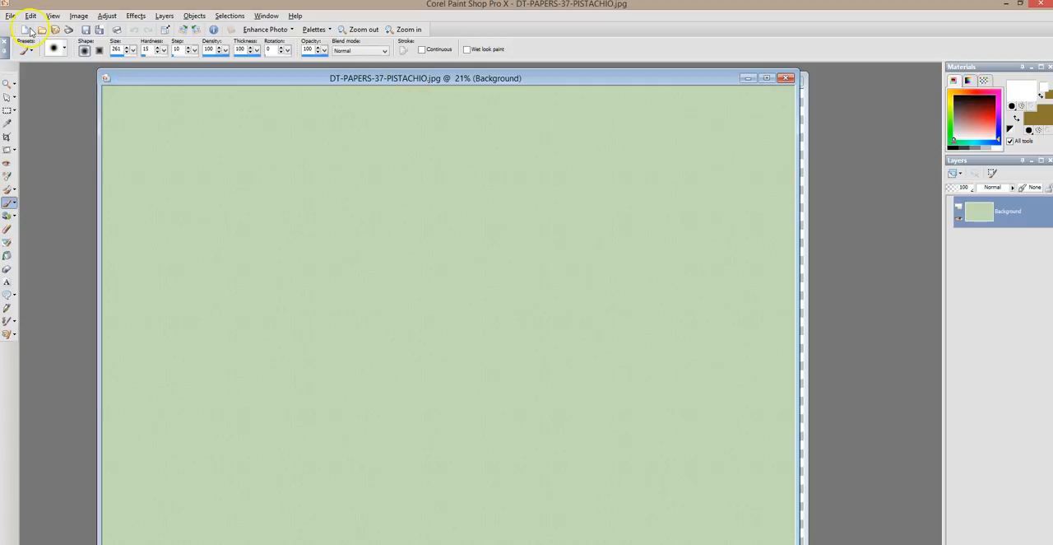
pyautogui.click(31, 16)
pyautogui.click(67, 112)
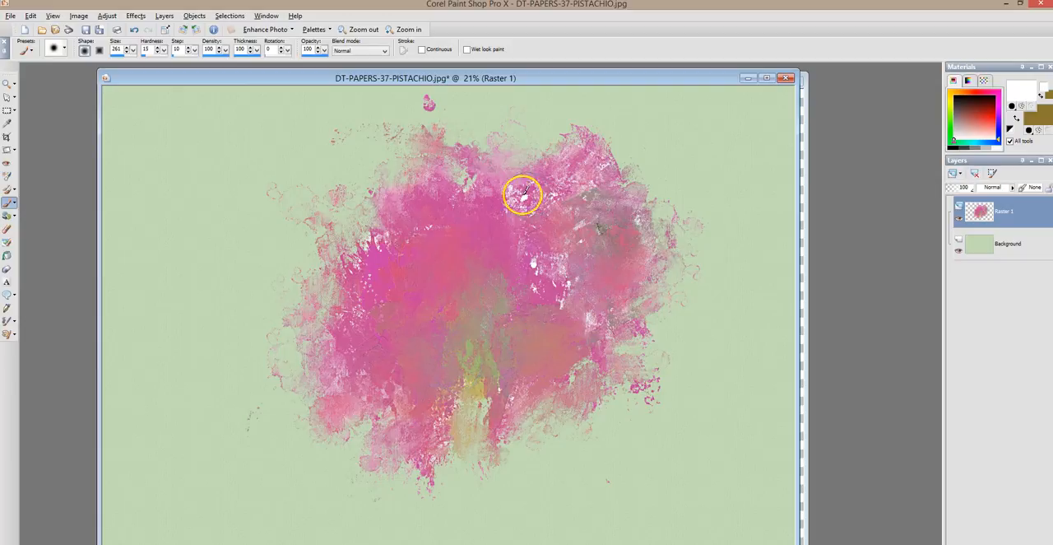
# Add a Show All mask layer to the pasted splatter layer, Raster 1
pyautogui.scroll(4, 510, 188)
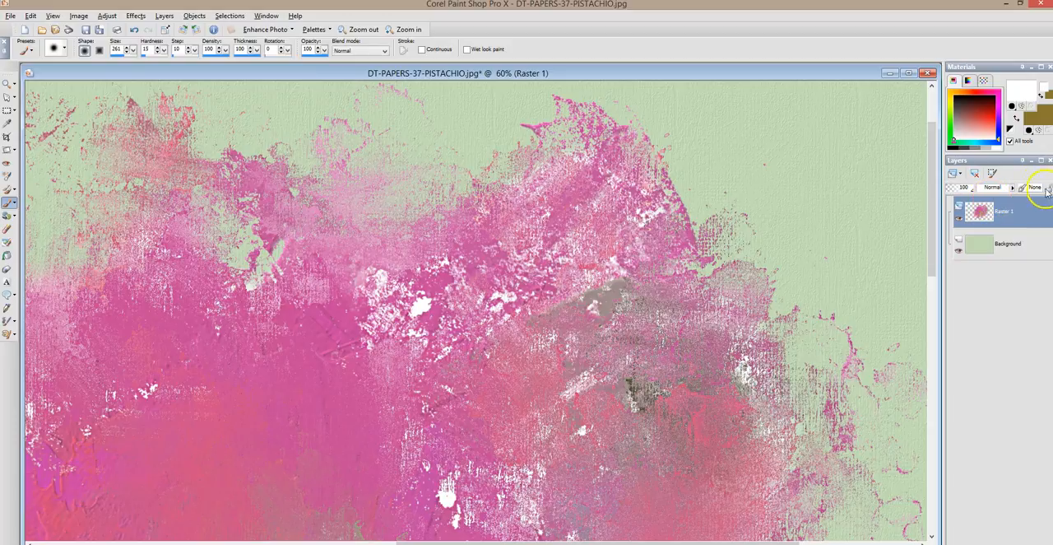
pyautogui.rightClick(1034, 216)
pyautogui.click(983, 272)
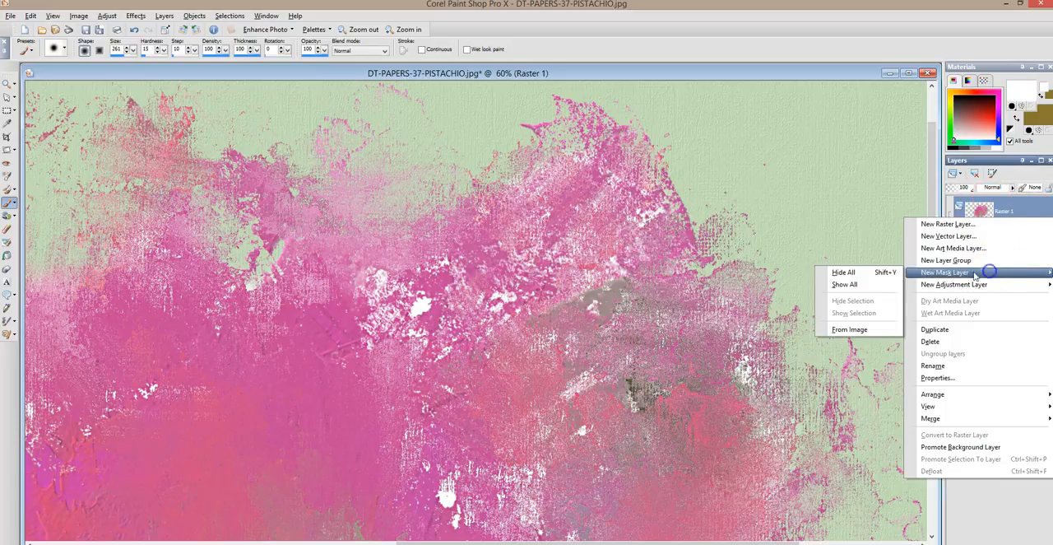
pyautogui.click(855, 285)
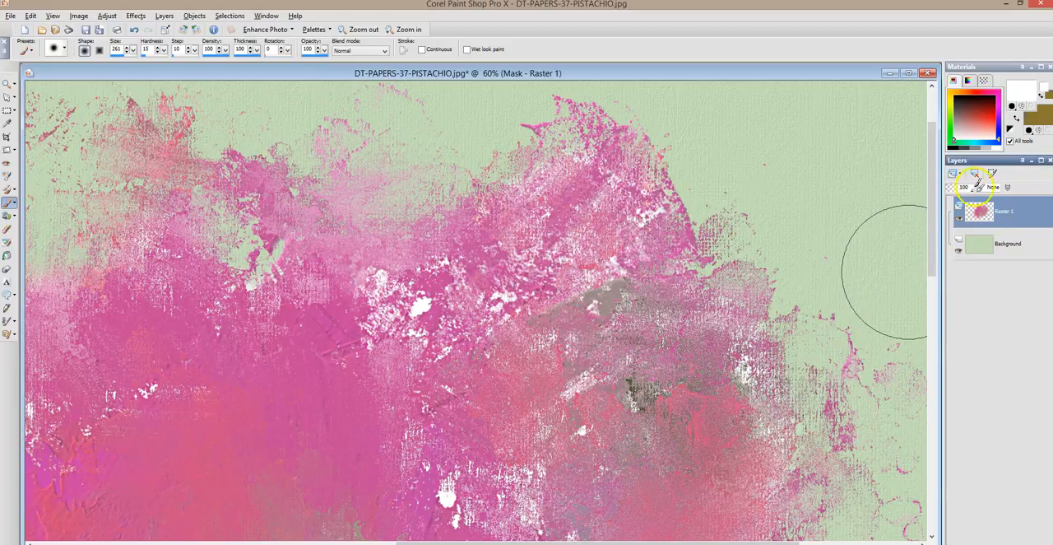
# Set the foreground colour to black (#000000) and the paint brush size to 43
pyautogui.click(948, 137)
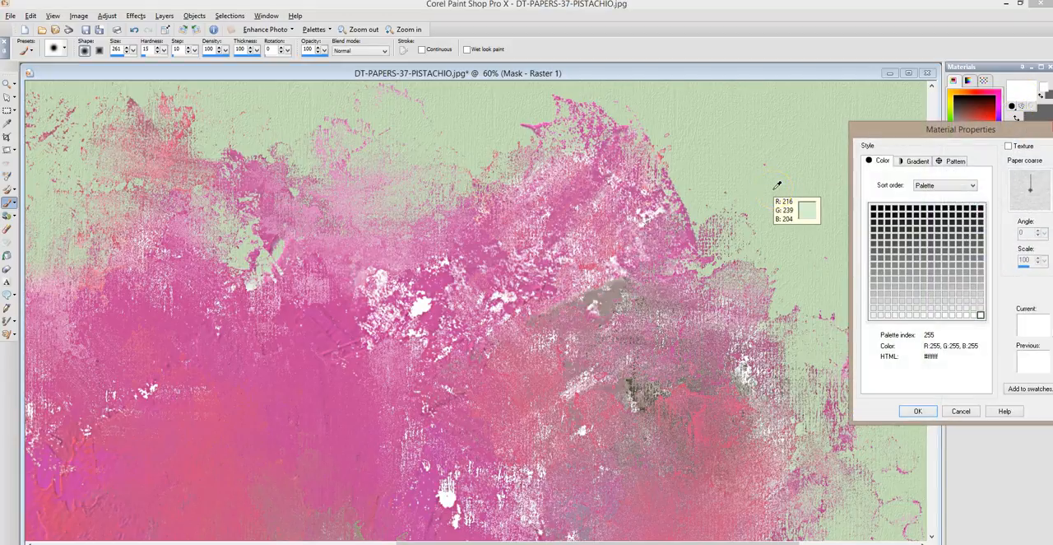
pyautogui.click(874, 209)
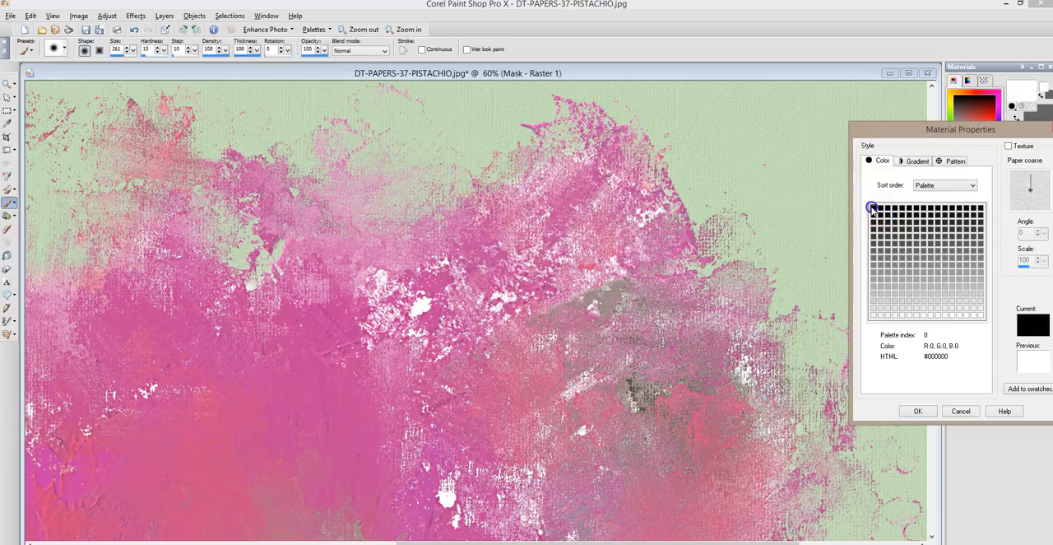
pyautogui.click(916, 411)
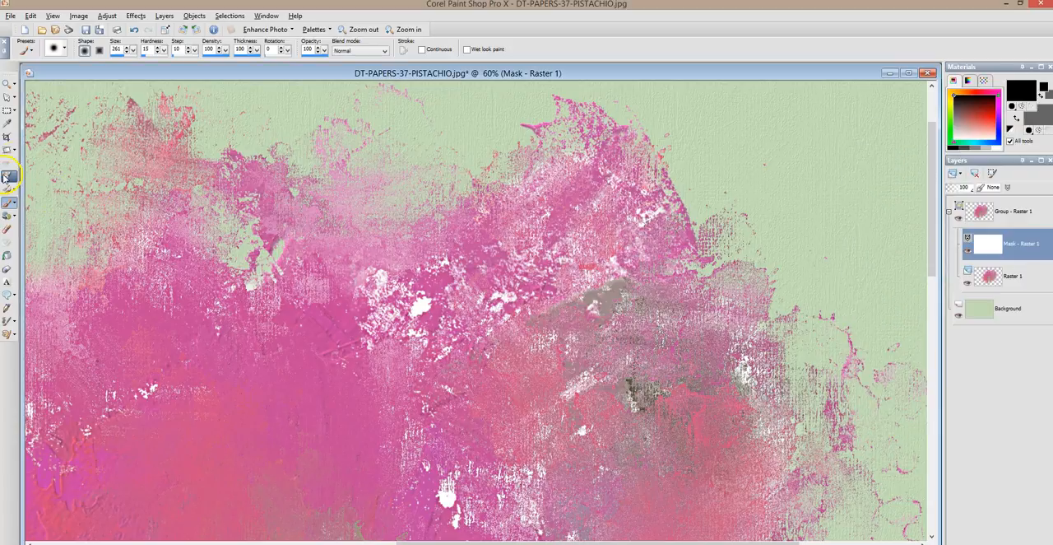
pyautogui.click(113, 58)
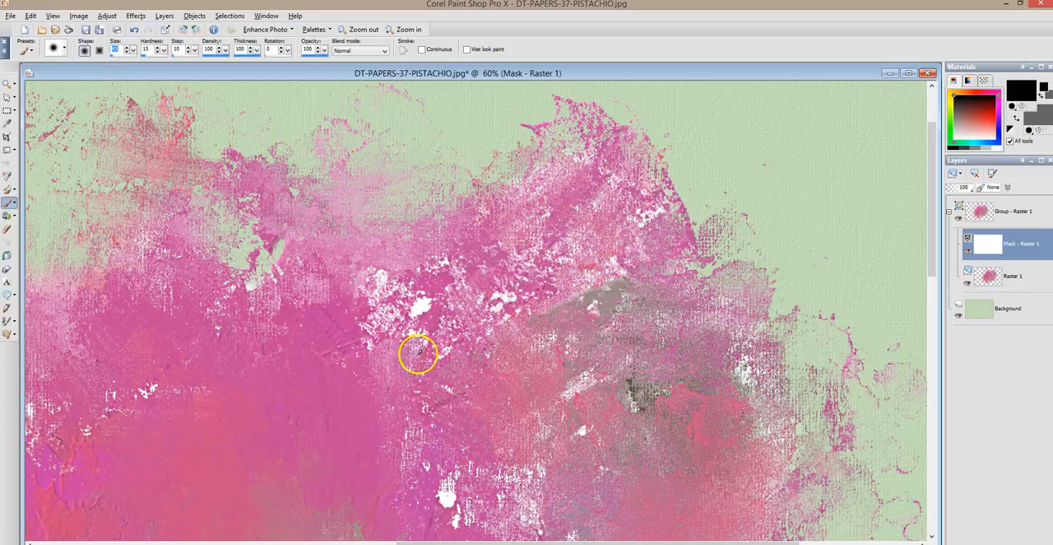
# Paint black on the mask over the splatter's white specks, first at 100 and then at 46 brush opacity
pyautogui.click(422, 306)
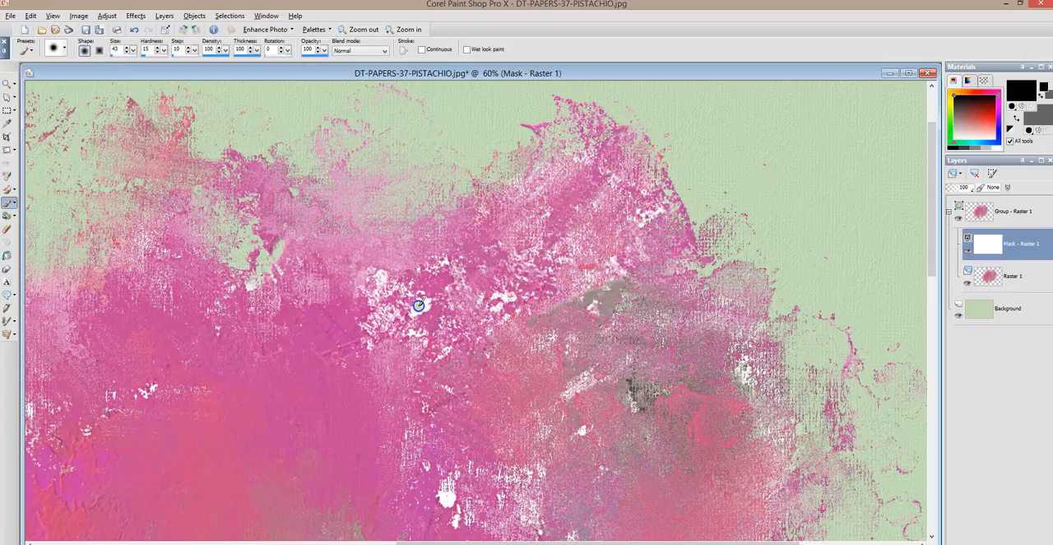
pyautogui.moveTo(436, 275); pyautogui.dragTo(418, 302)
pyautogui.moveTo(424, 303)
pyautogui.mouseDown()
pyautogui.moveTo(500, 294)
pyautogui.moveTo(419, 293)
pyautogui.moveTo(383, 277)
pyautogui.moveTo(461, 498)
pyautogui.moveTo(440, 493)
pyautogui.mouseUp()
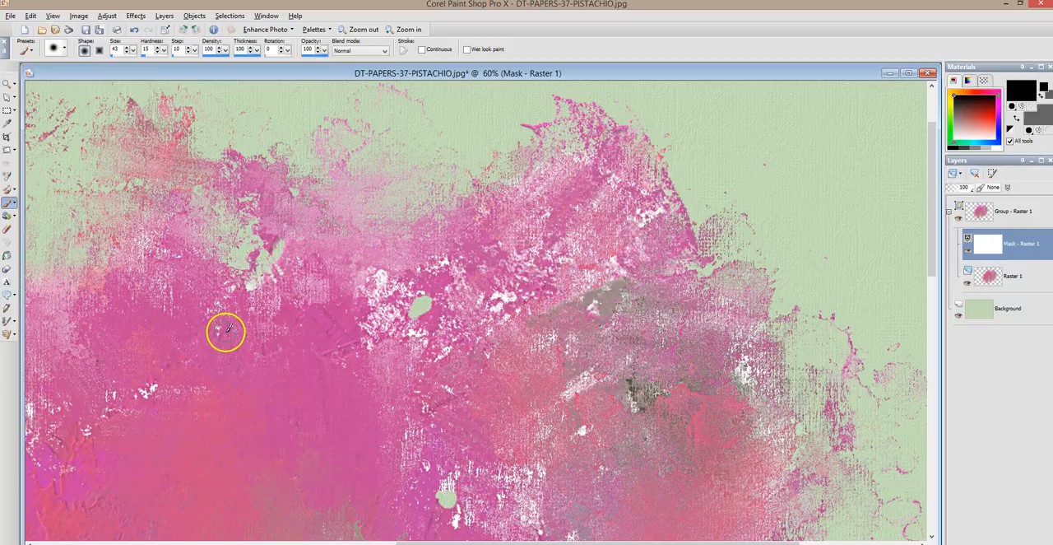
pyautogui.scroll(-3, 419, 468)
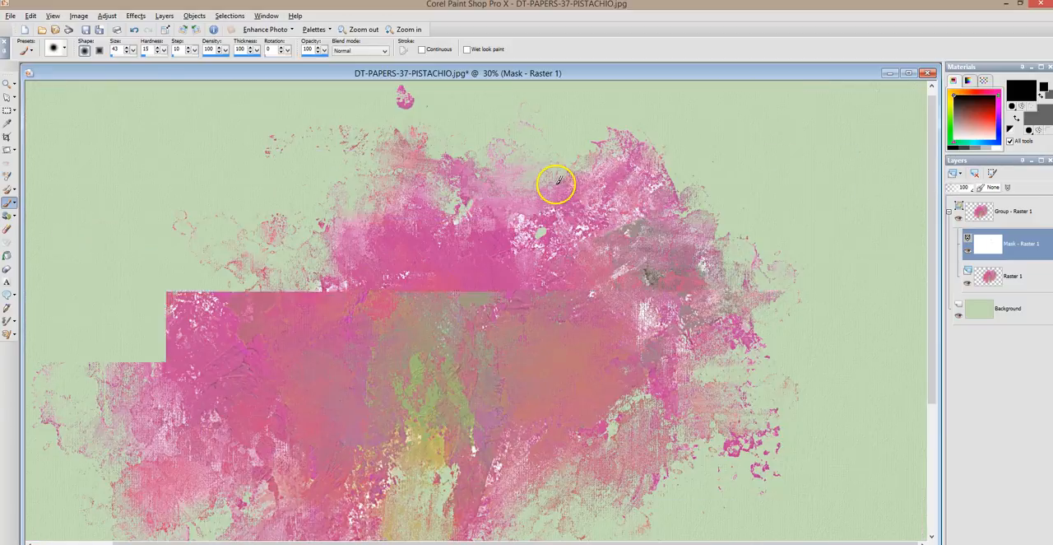
pyautogui.scroll(5, 534, 263)
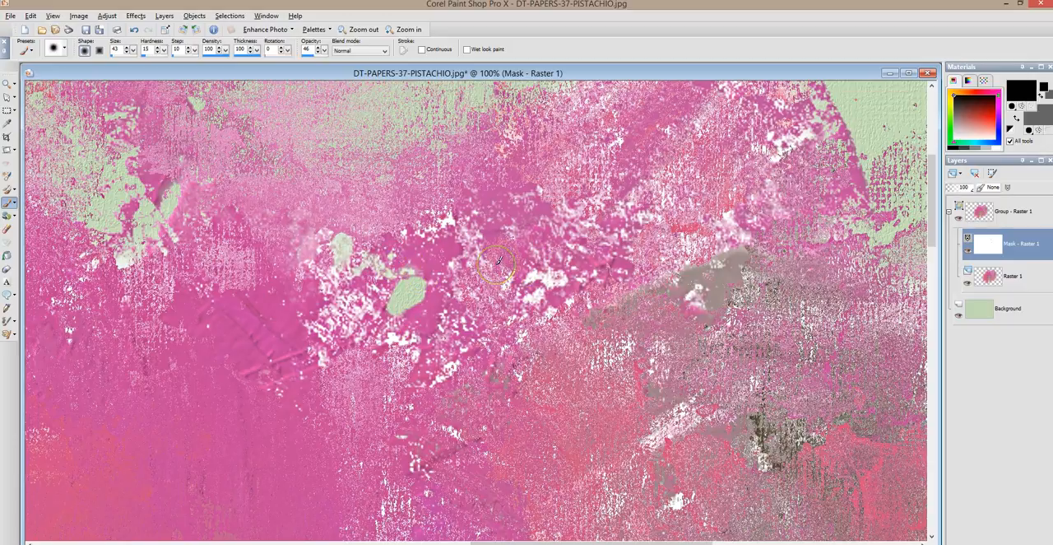
pyautogui.scroll(-3, 498, 260)
pyautogui.scroll(-1, 497, 277)
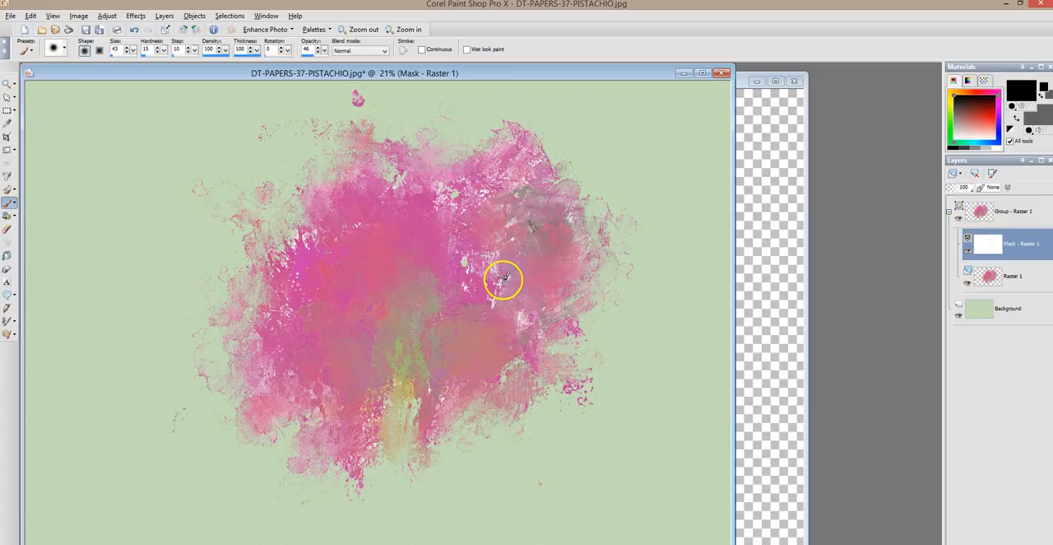
# Close the splatter PNG and the pistachio paper composite, discarding the changes to the paper file
pyautogui.moveTo(199, 81); pyautogui.dragTo(320, 97)
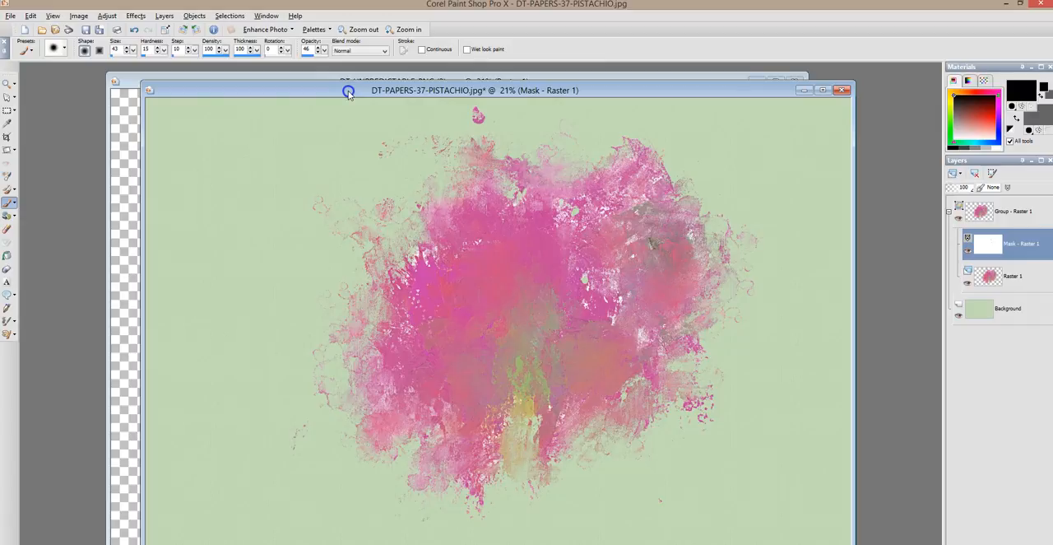
pyautogui.click(138, 80)
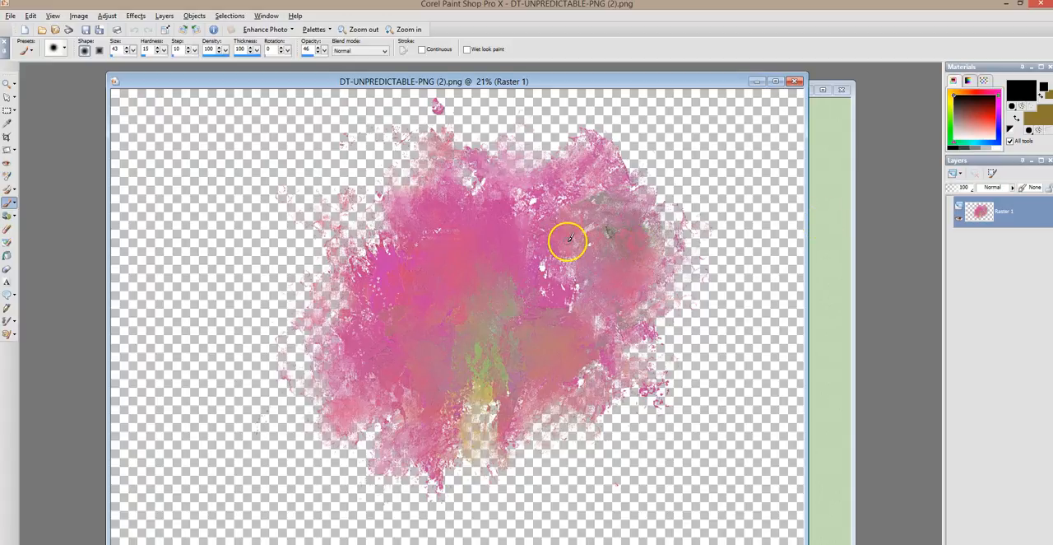
pyautogui.click(795, 82)
pyautogui.click(840, 90)
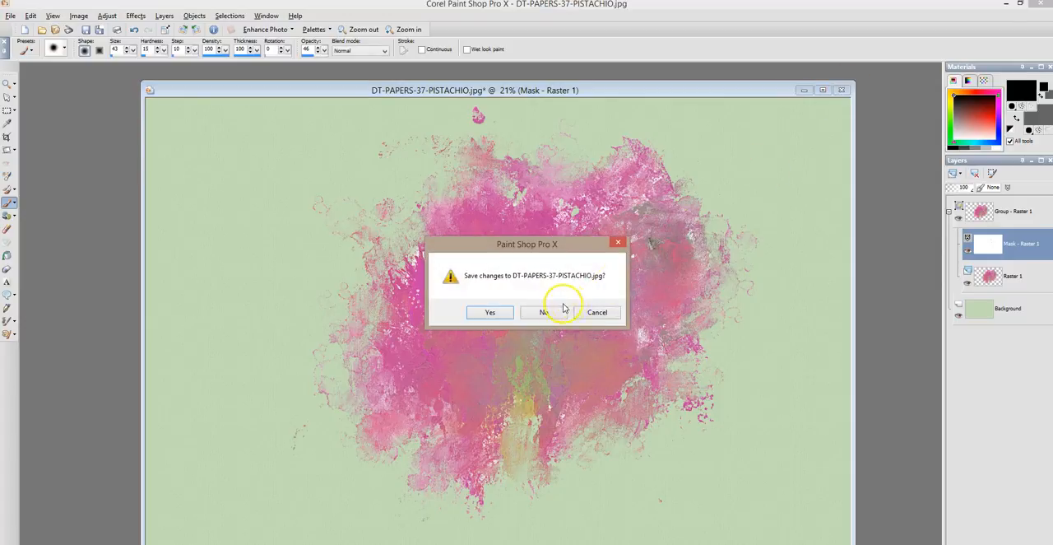
pyautogui.click(563, 309)
# Open the recently used photo DSC_7948.JPG and fit it in the workspace
pyautogui.click(11, 15)
pyautogui.moveTo(45, 74)
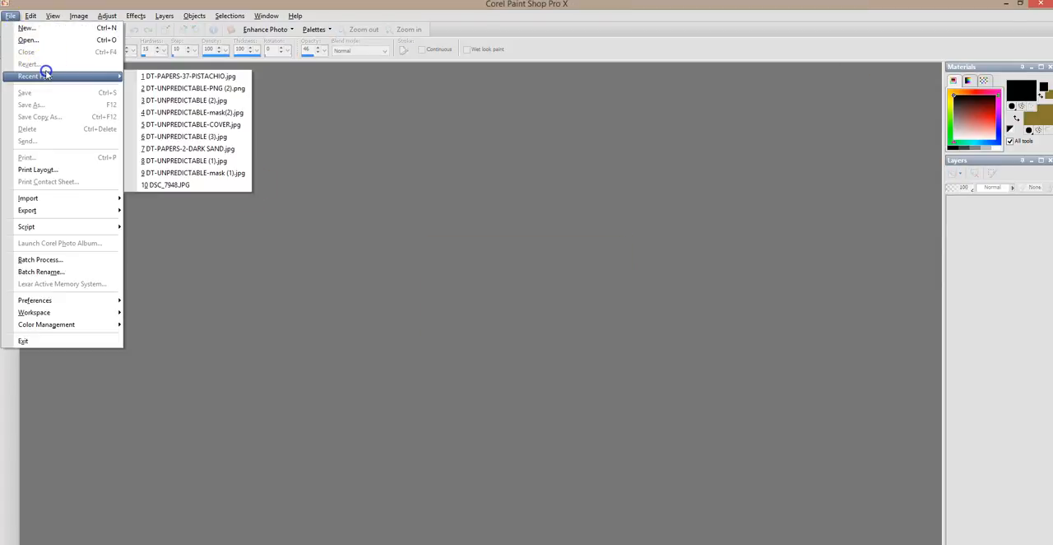
pyautogui.click(172, 186)
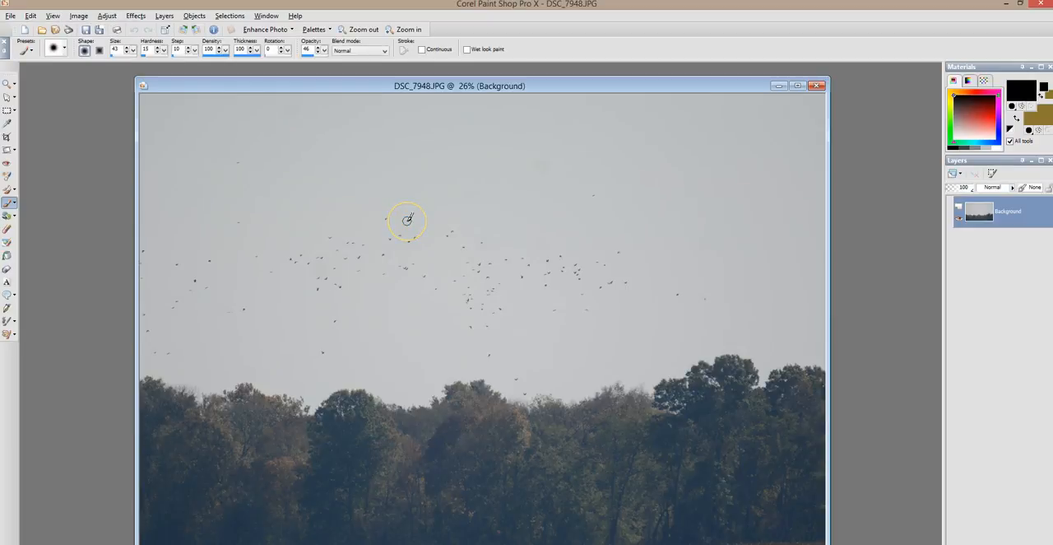
pyautogui.scroll(-2, 424, 176)
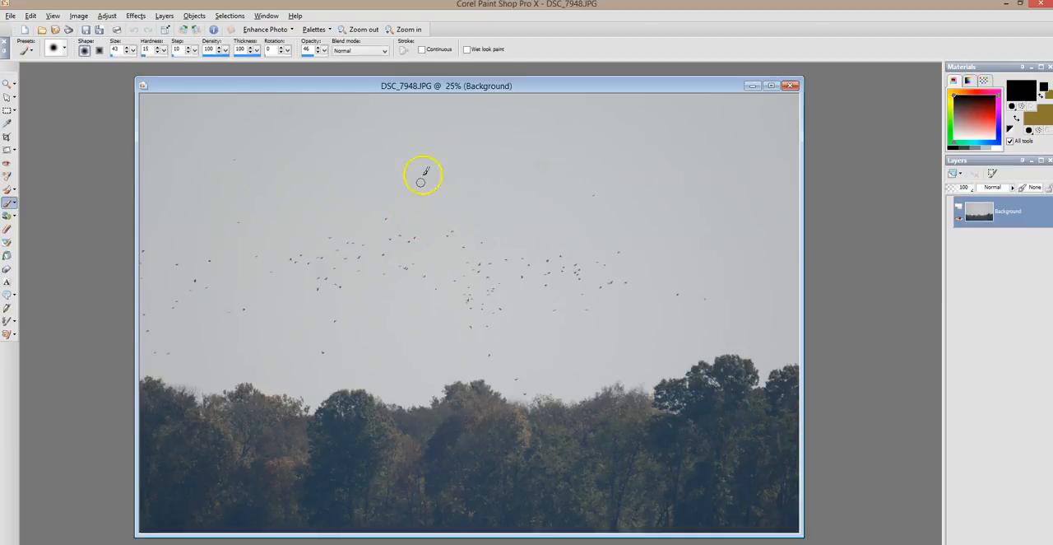
pyautogui.scroll(2, 415, 191)
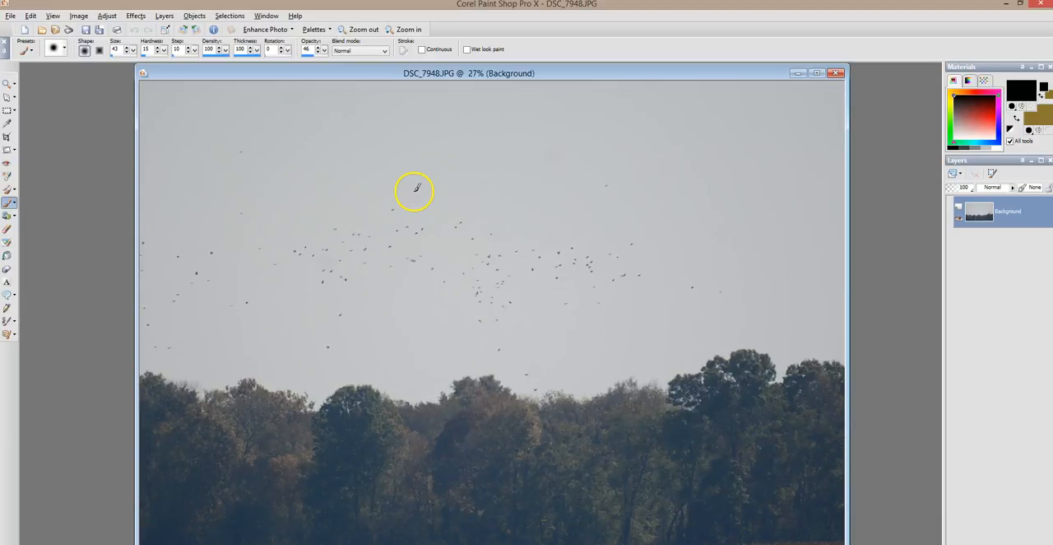
# Open the recent file DT-UNPREDICTABLE-mask(2).jpg and arrange its window and the DSC_7948.JPG window so both can be reached
pyautogui.click(11, 16)
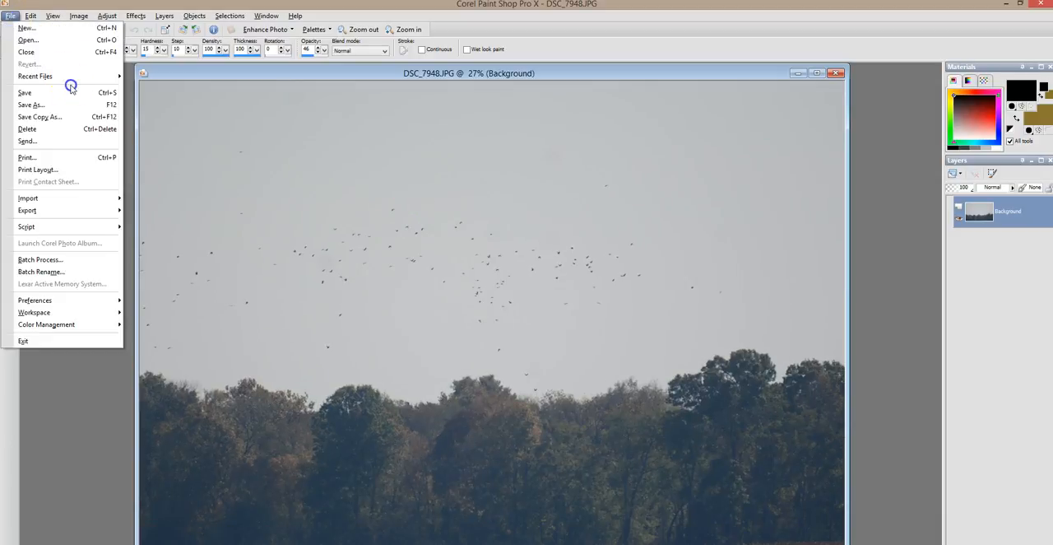
pyautogui.moveTo(74, 76)
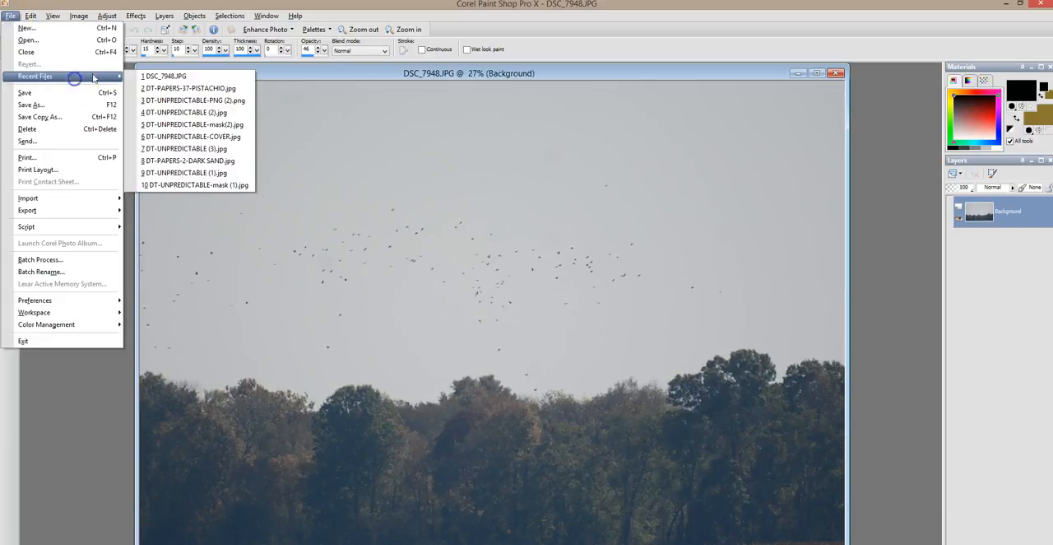
pyautogui.click(205, 123)
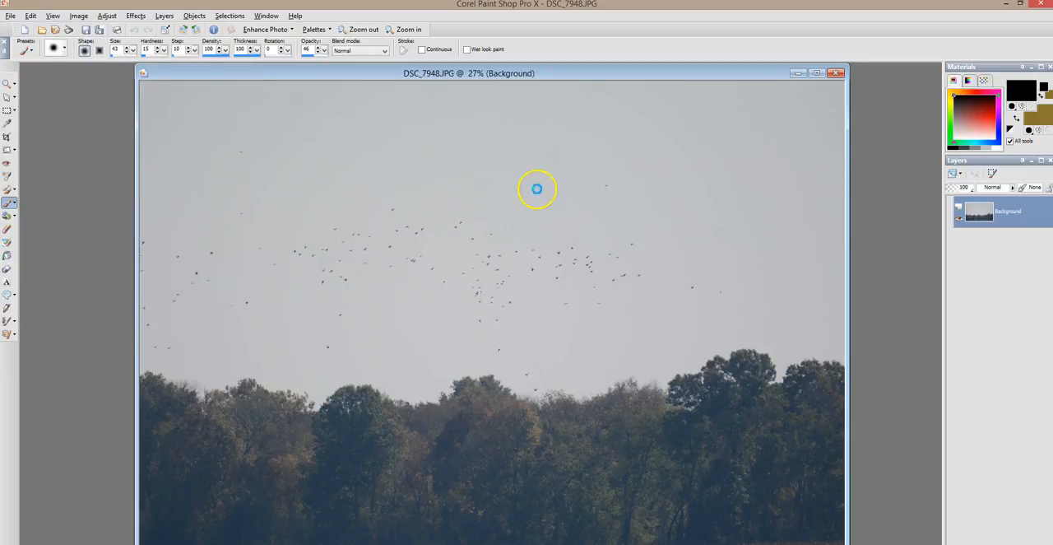
pyautogui.scroll(-2, 412, 164)
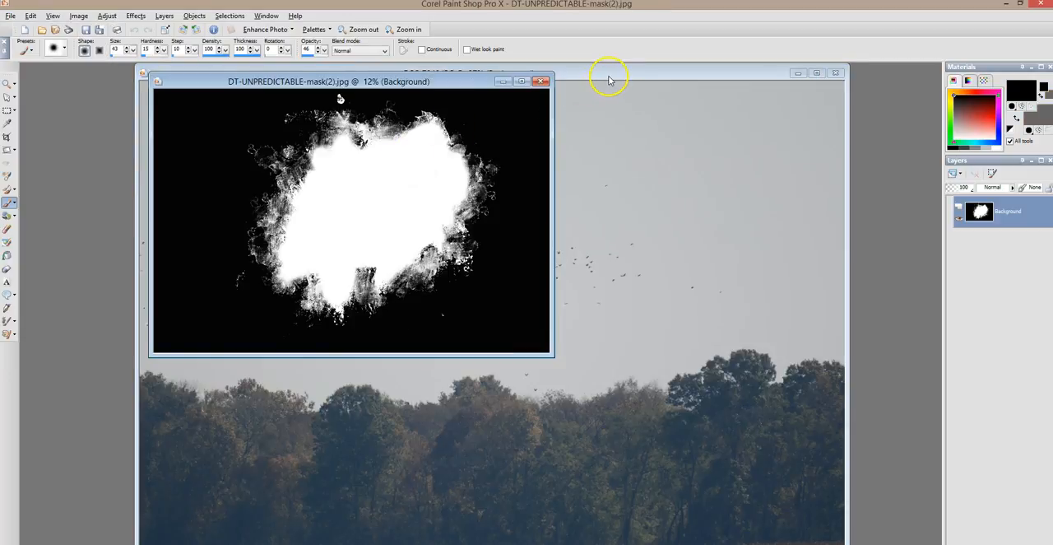
pyautogui.click(609, 75)
pyautogui.moveTo(482, 73); pyautogui.dragTo(516, 88)
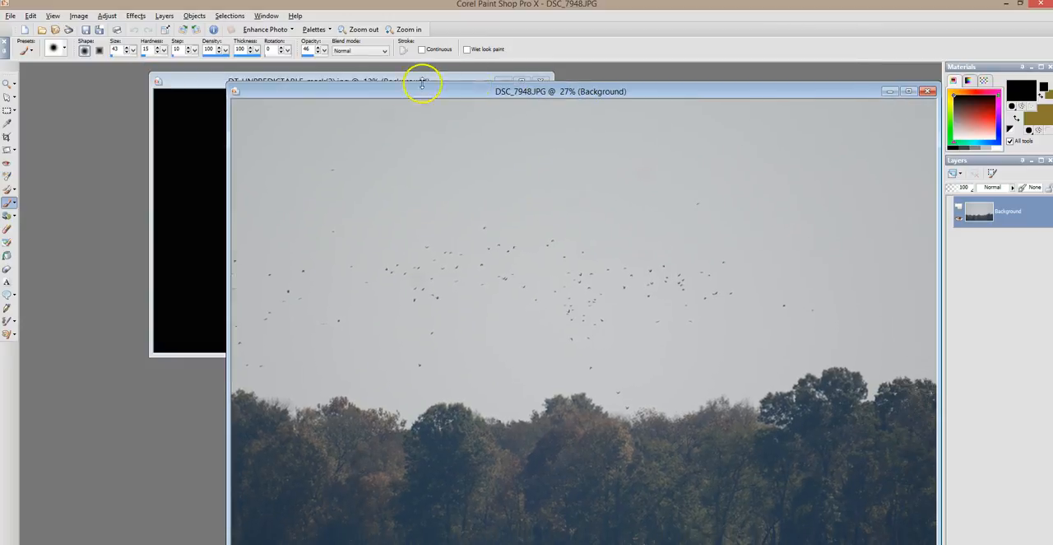
pyautogui.moveTo(200, 83); pyautogui.dragTo(112, 78)
pyautogui.moveTo(545, 93); pyautogui.dragTo(402, 74)
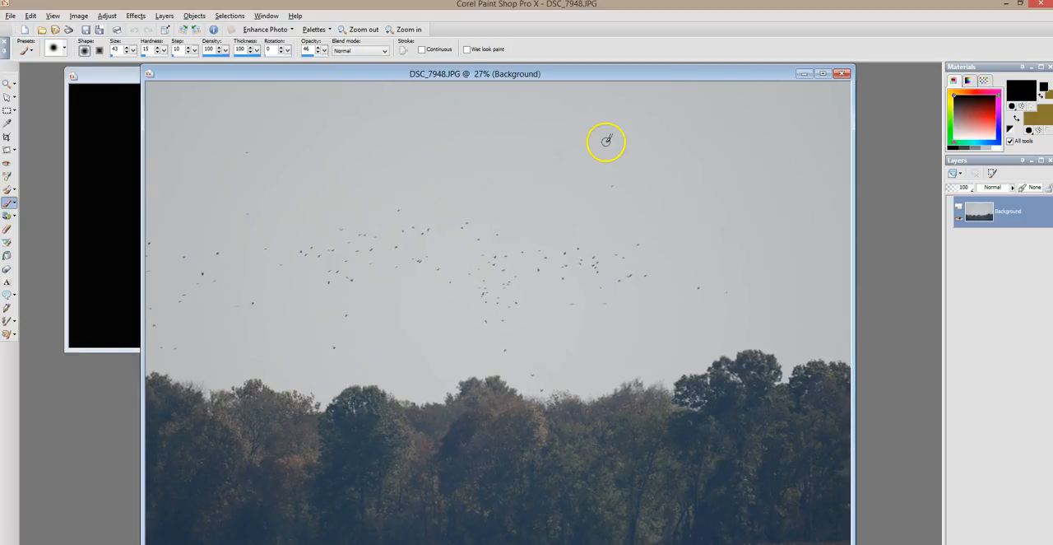
pyautogui.click(118, 76)
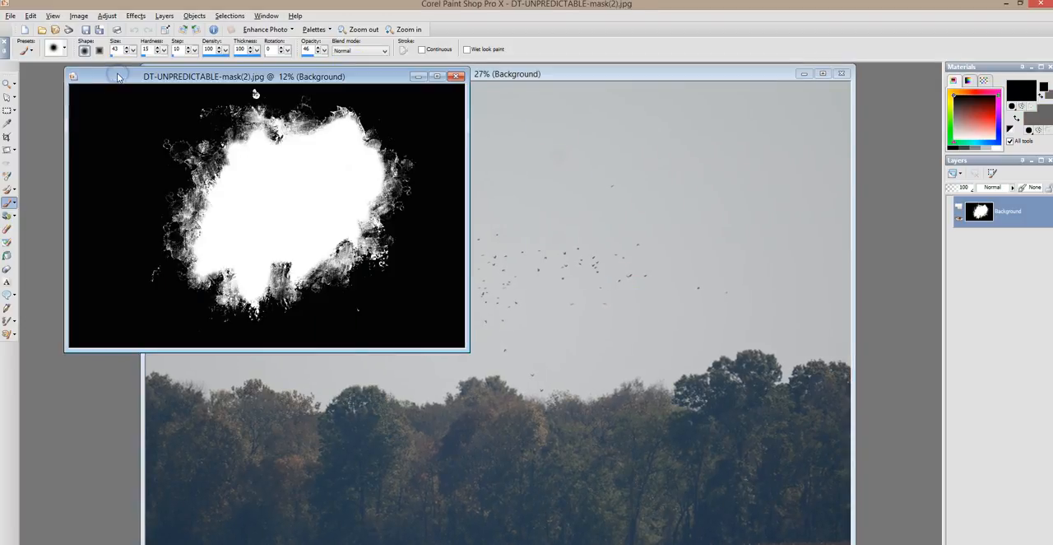
# Add a mask layer from image to the DSC_7948.JPG photo, using DT-UNPREDICTABLE-mask(2).jpg as the source with source luminance
pyautogui.click(535, 73)
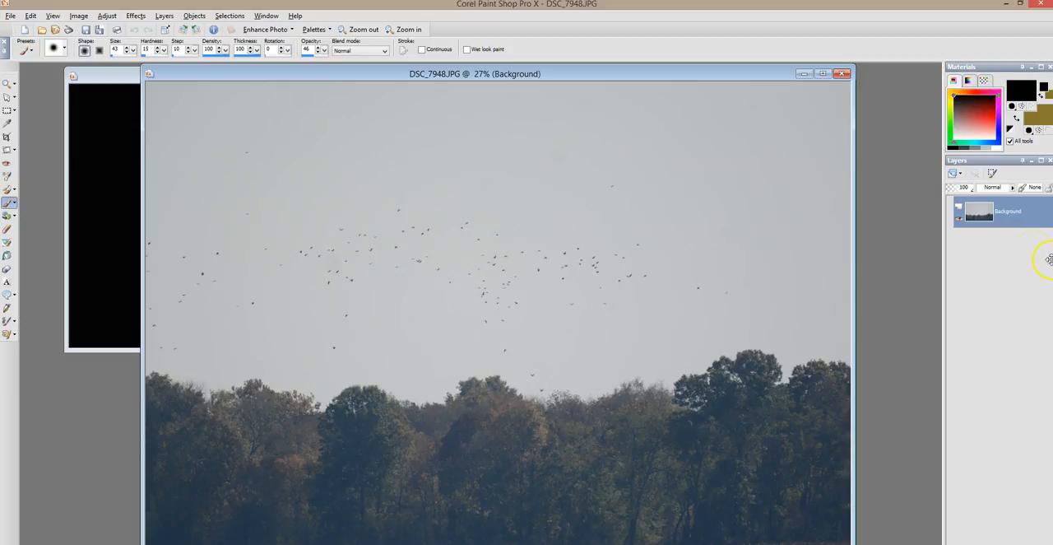
pyautogui.rightClick(1007, 217)
pyautogui.moveTo(971, 276)
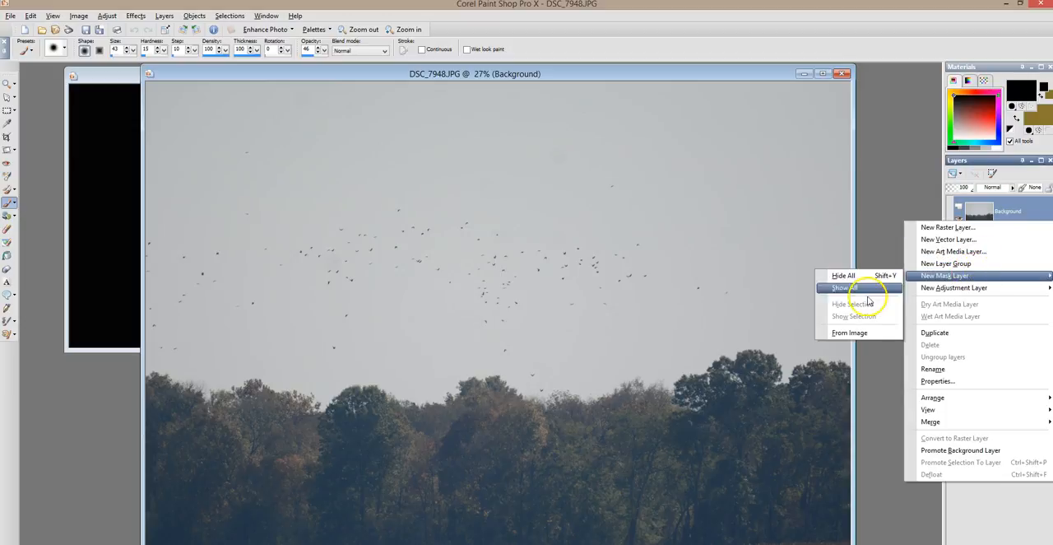
pyautogui.click(859, 332)
pyautogui.click(493, 258)
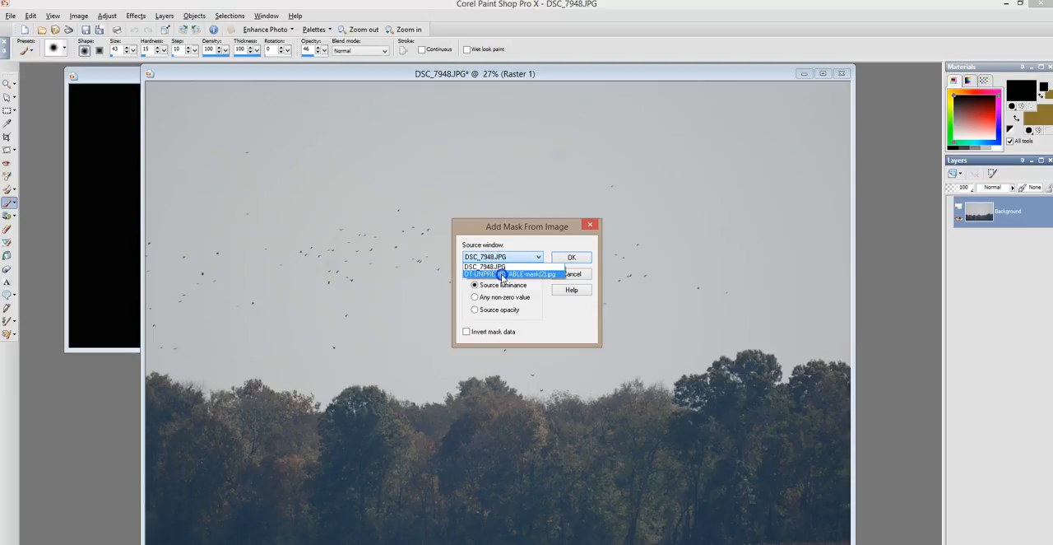
pyautogui.click(501, 274)
pyautogui.click(576, 258)
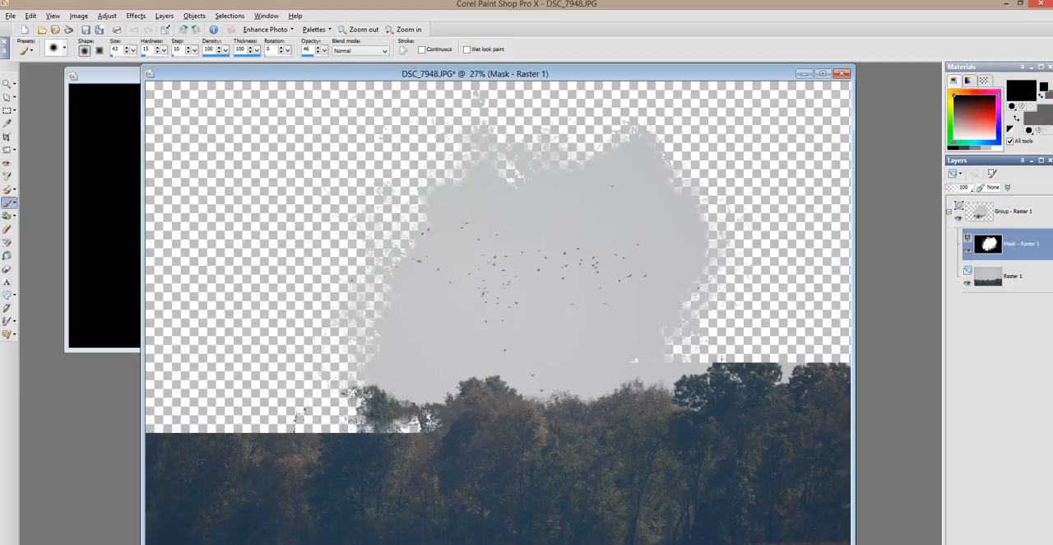
# Move the Raster 1 photo layer about 109 pixels right and 266 pixels up behind the mask to show more trees
pyautogui.click(1007, 275)
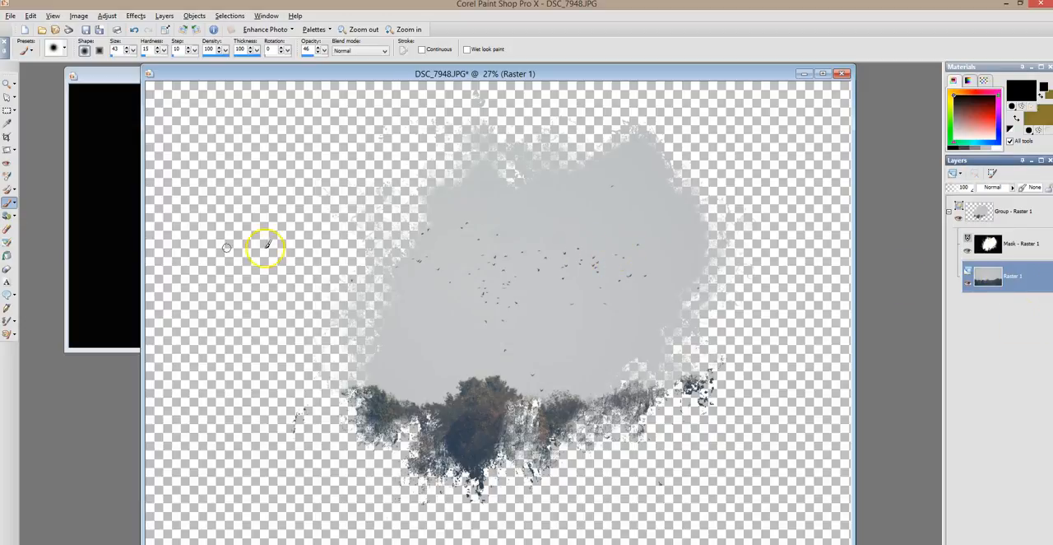
pyautogui.click(6, 97)
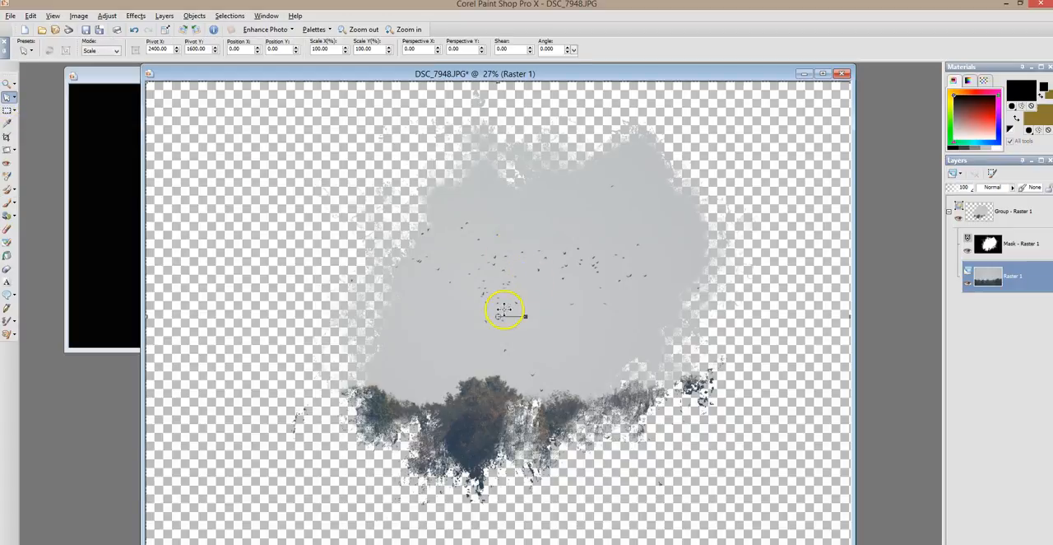
pyautogui.moveTo(510, 305); pyautogui.dragTo(514, 276)
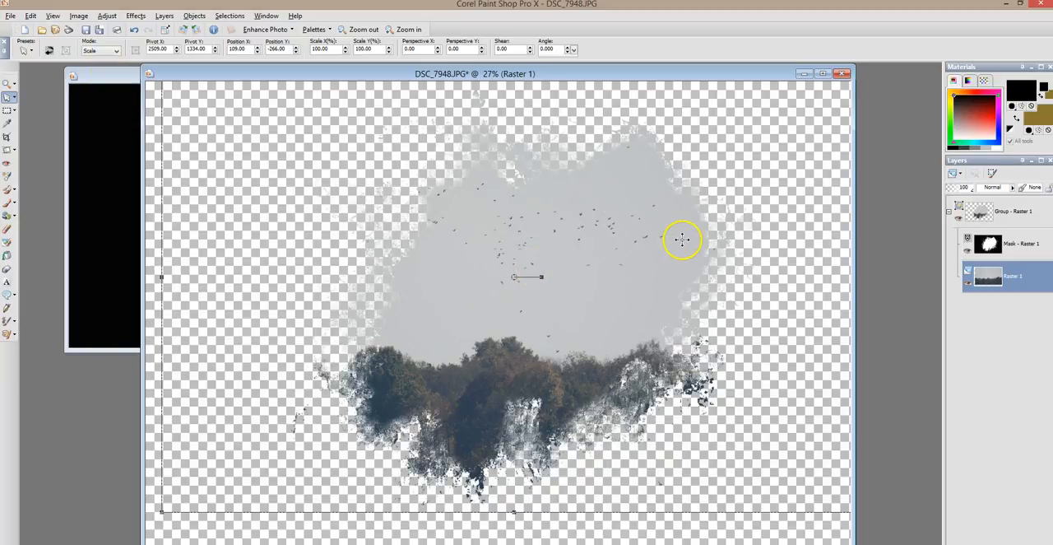
# Select the masked photo's layer group, then open the recent DT-PAPERS-37-PISTACHIO.jpg and copy its contents
pyautogui.click(1008, 214)
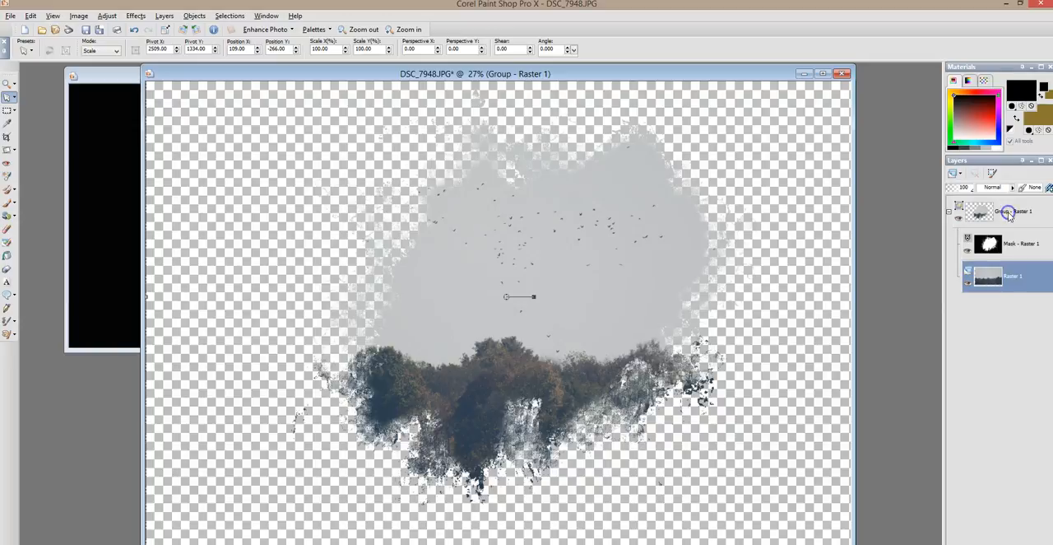
pyautogui.click(18, 11)
pyautogui.moveTo(50, 76)
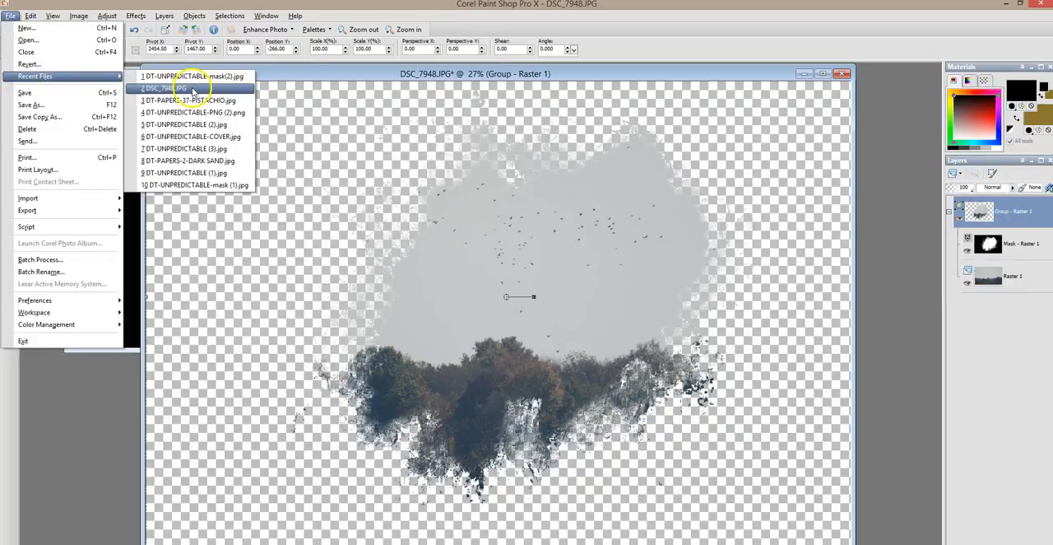
pyautogui.click(193, 91)
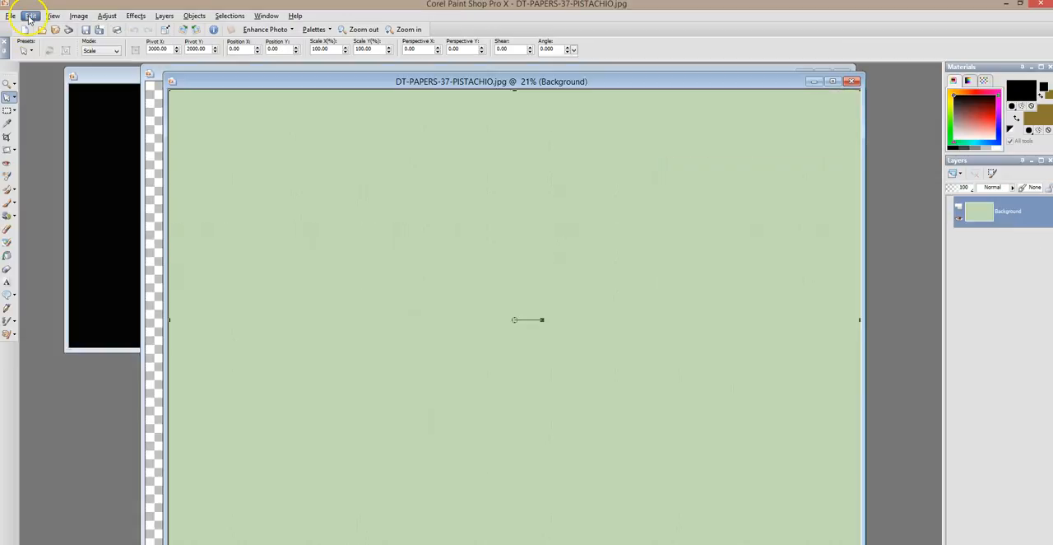
pyautogui.click(30, 15)
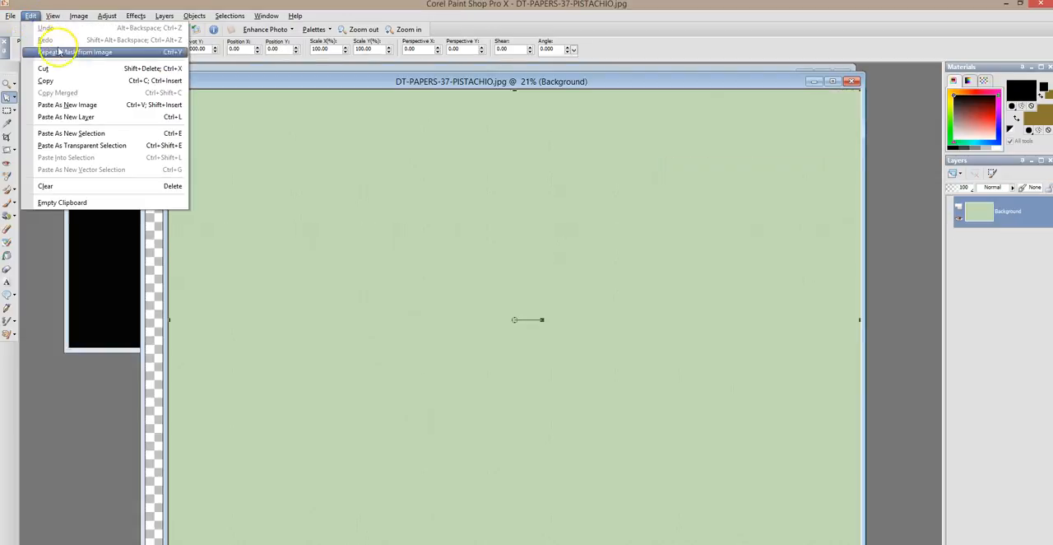
pyautogui.click(64, 80)
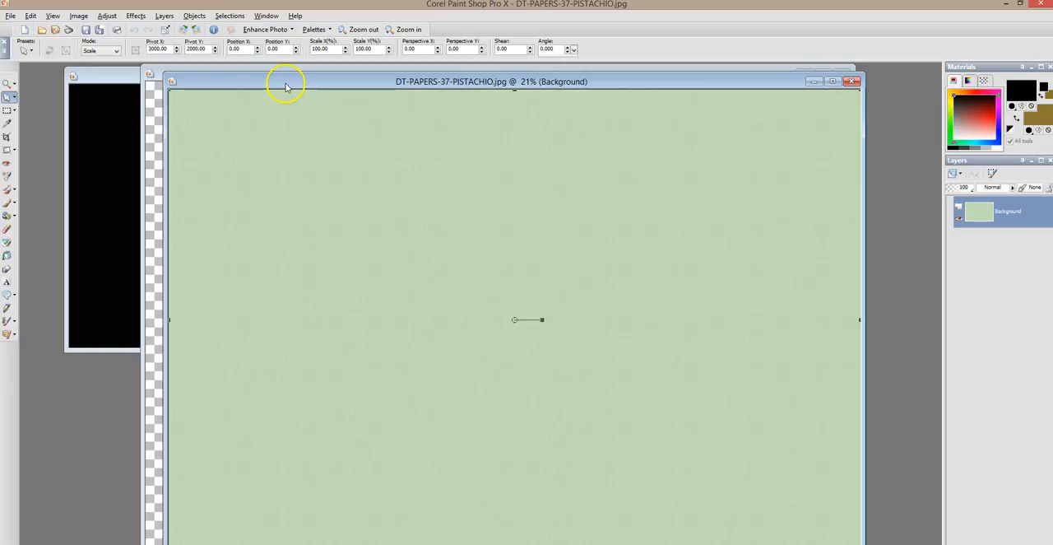
# Paste the pistachio paper into DSC_7948.JPG as a new layer and place it beneath the masked photo group
pyautogui.click(306, 72)
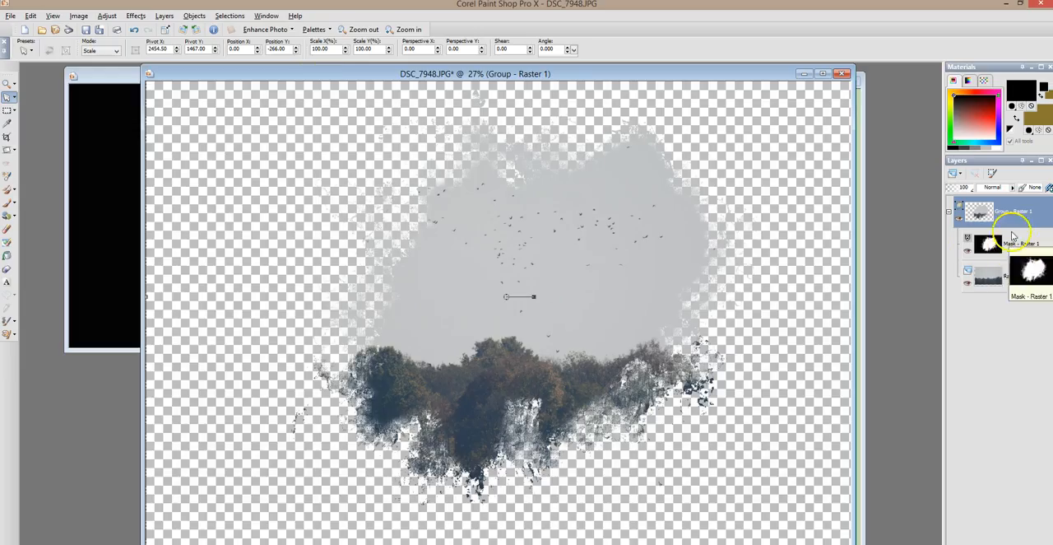
pyautogui.click(37, 18)
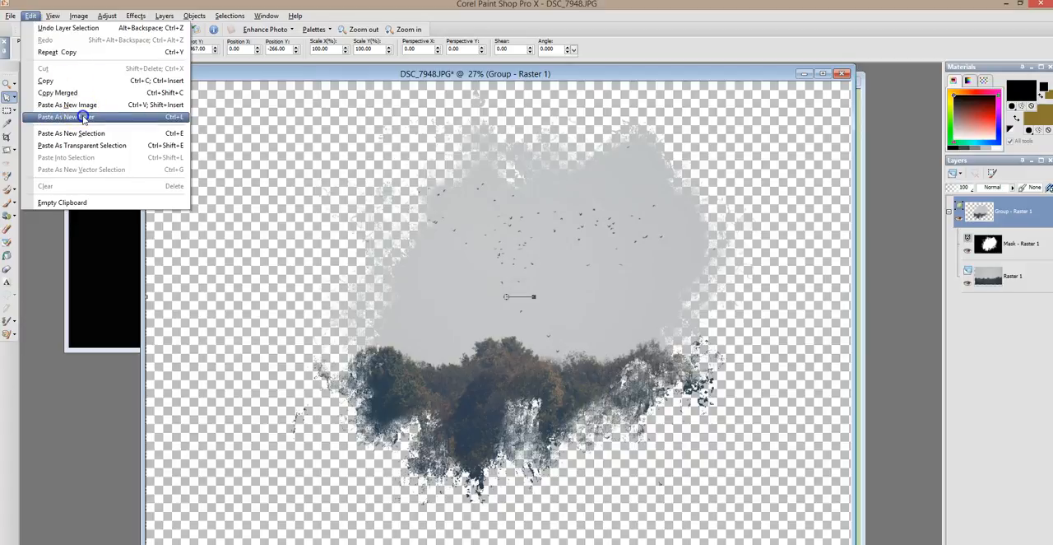
pyautogui.click(84, 112)
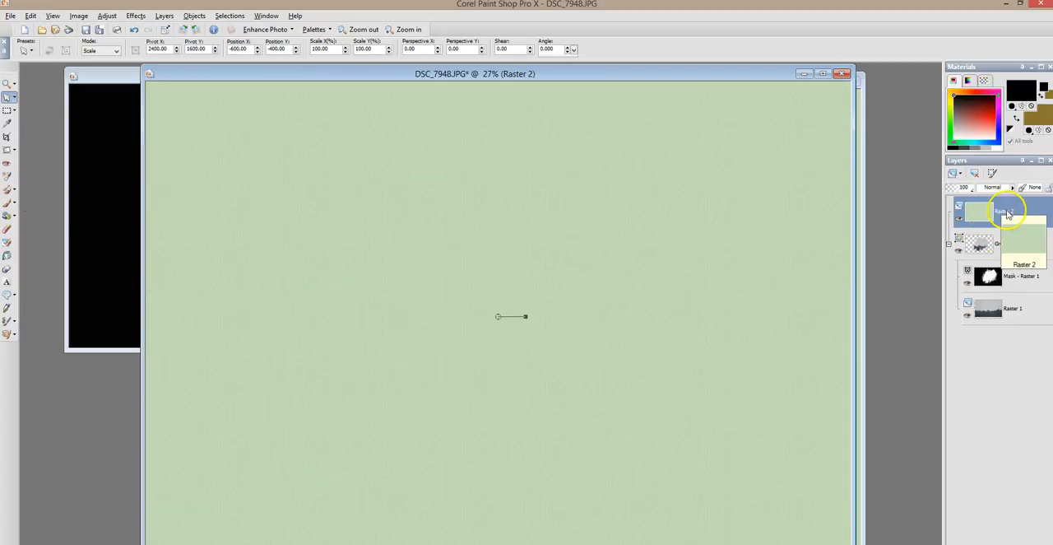
pyautogui.moveTo(1005, 211); pyautogui.dragTo(1008, 320)
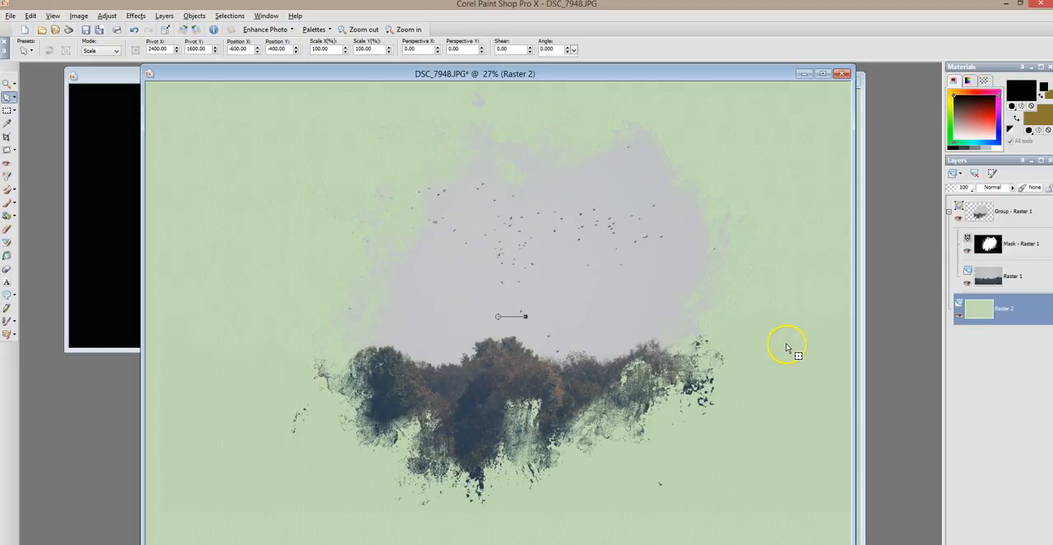
# Close DSC_7948.JPG without saving and close the pistachio paper, then move the mask image's window into clear view
pyautogui.click(841, 73)
pyautogui.click(547, 315)
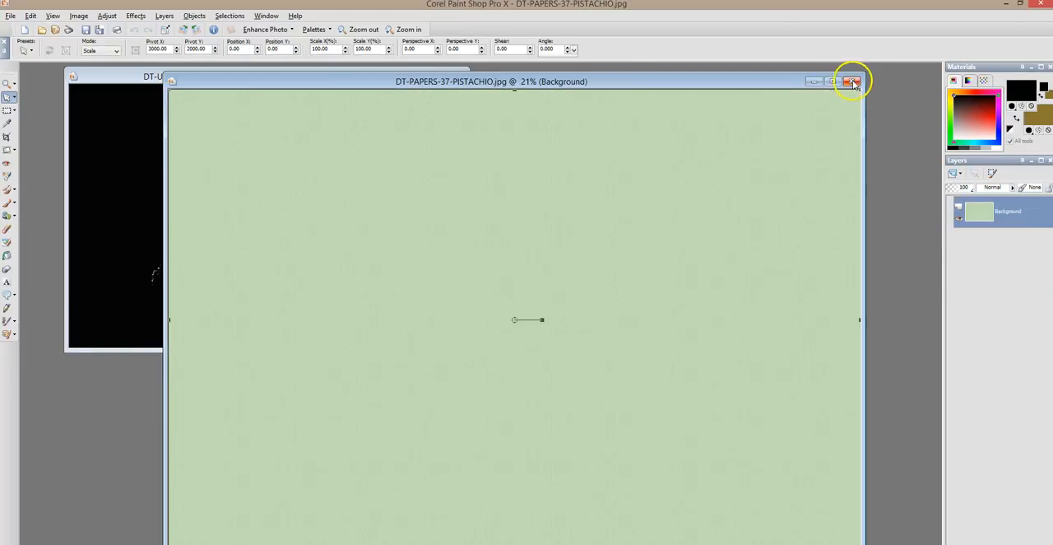
pyautogui.click(852, 78)
pyautogui.moveTo(364, 76); pyautogui.dragTo(423, 93)
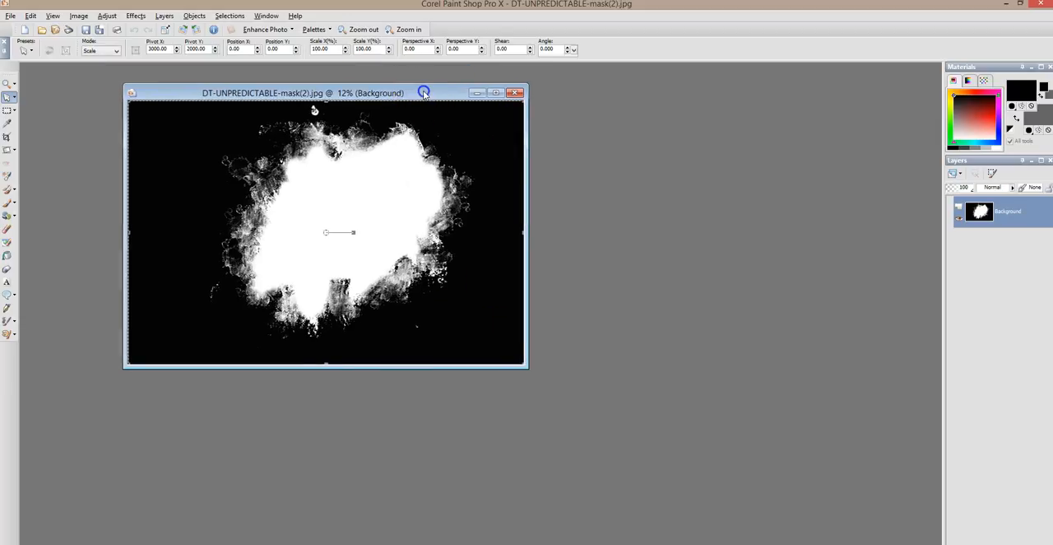